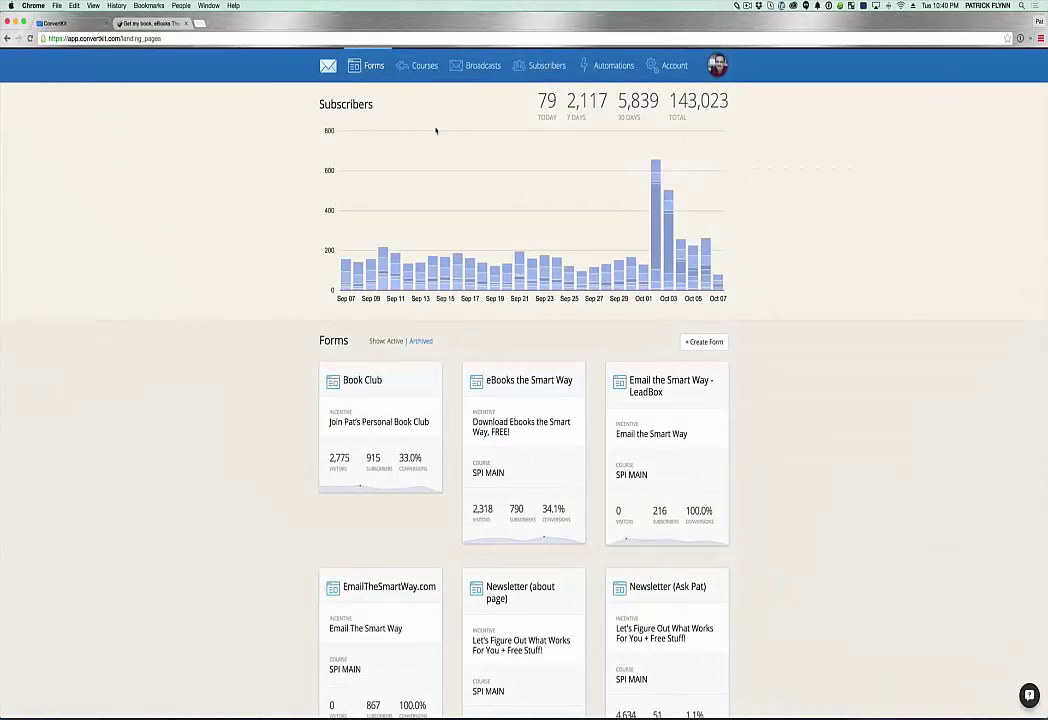
Mark up the Subscribers heading, the today, 7 days, 30 days and total figures and the chart's tallest bar, and clear the marks
key("ctrl+1")
mouse_move(367, 129)
left_mouse_down()
mouse_move(381, 128)
mouse_move(382, 90)
mouse_move(355, 88)
mouse_move(318, 116)
mouse_move(382, 132)
left_mouse_up()
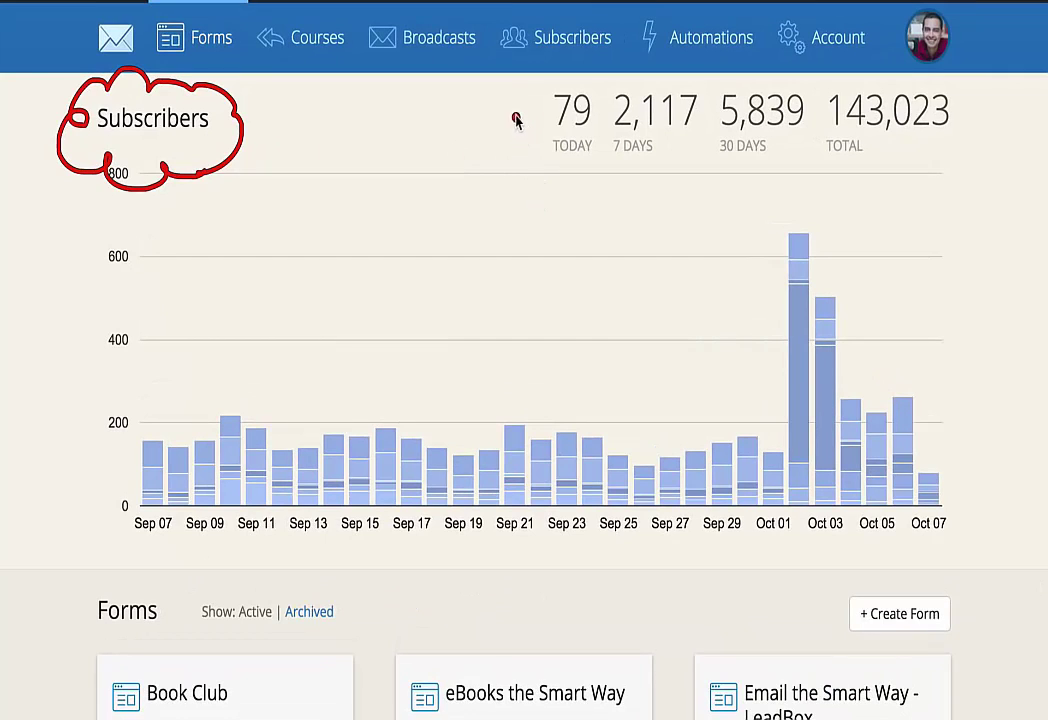
mouse_move(506, 117)
left_mouse_down()
mouse_move(538, 112)
mouse_move(589, 159)
mouse_move(650, 164)
left_mouse_up()
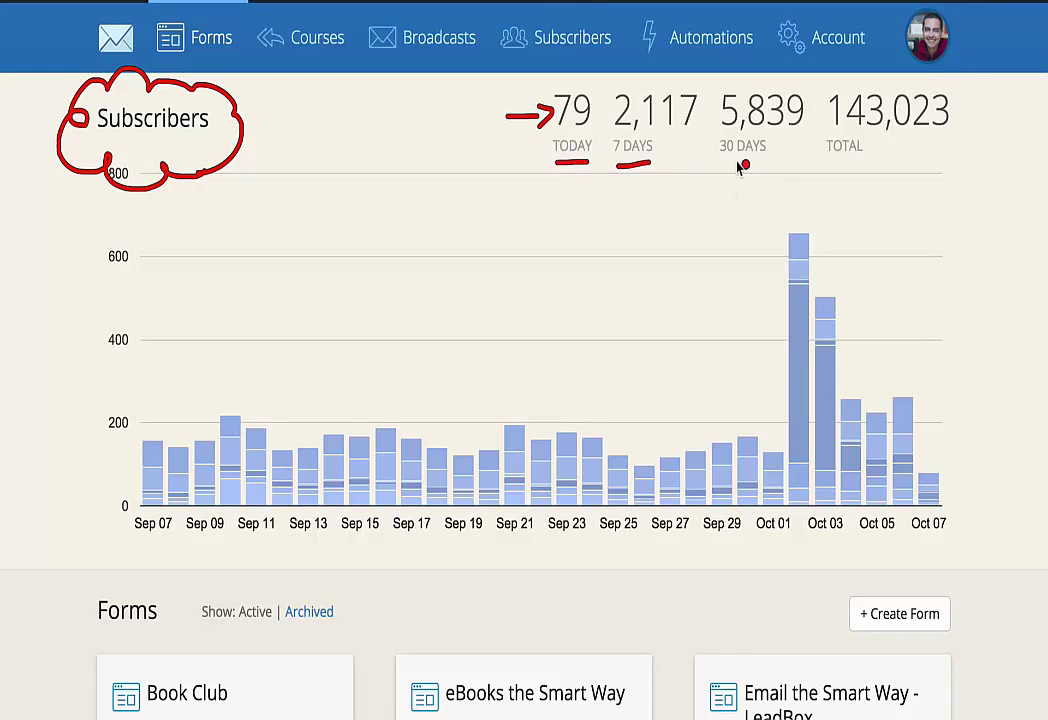
left_click_drag(722, 163, 762, 164)
left_click_drag(833, 167, 866, 172)
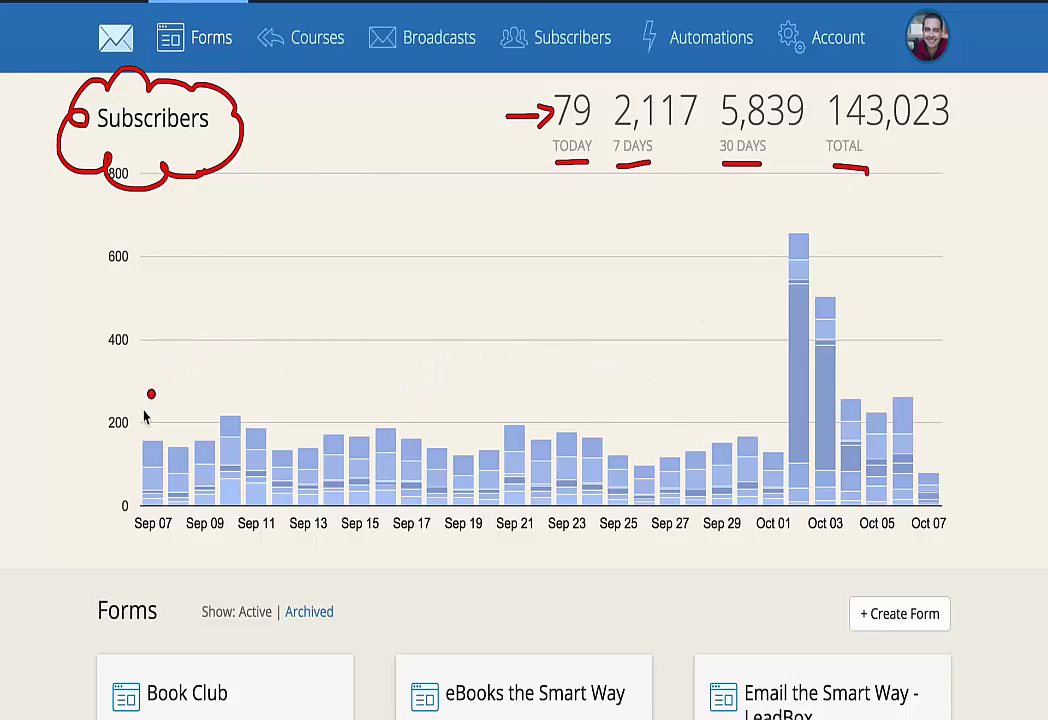
mouse_move(88, 250)
left_mouse_down()
mouse_move(58, 400)
mouse_move(288, 614)
mouse_move(772, 620)
mouse_move(1010, 440)
mouse_move(772, 188)
mouse_move(425, 225)
mouse_move(150, 227)
mouse_move(93, 275)
left_mouse_up()
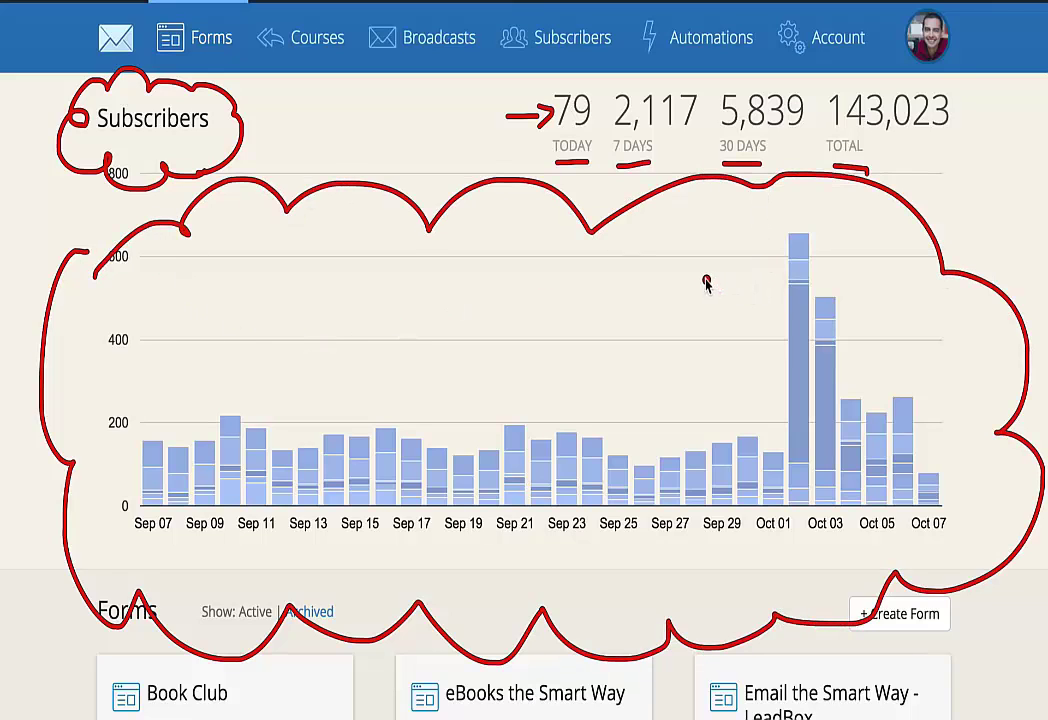
mouse_move(705, 282)
left_mouse_down()
mouse_move(753, 272)
mouse_move(758, 287)
left_mouse_up()
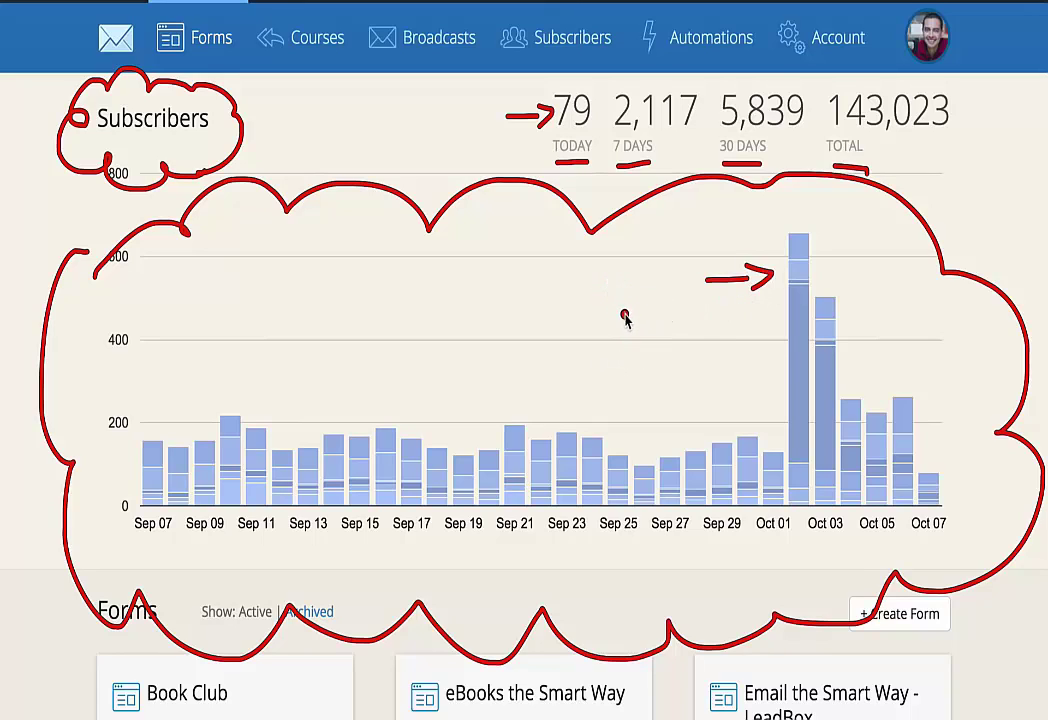
key("Escape")
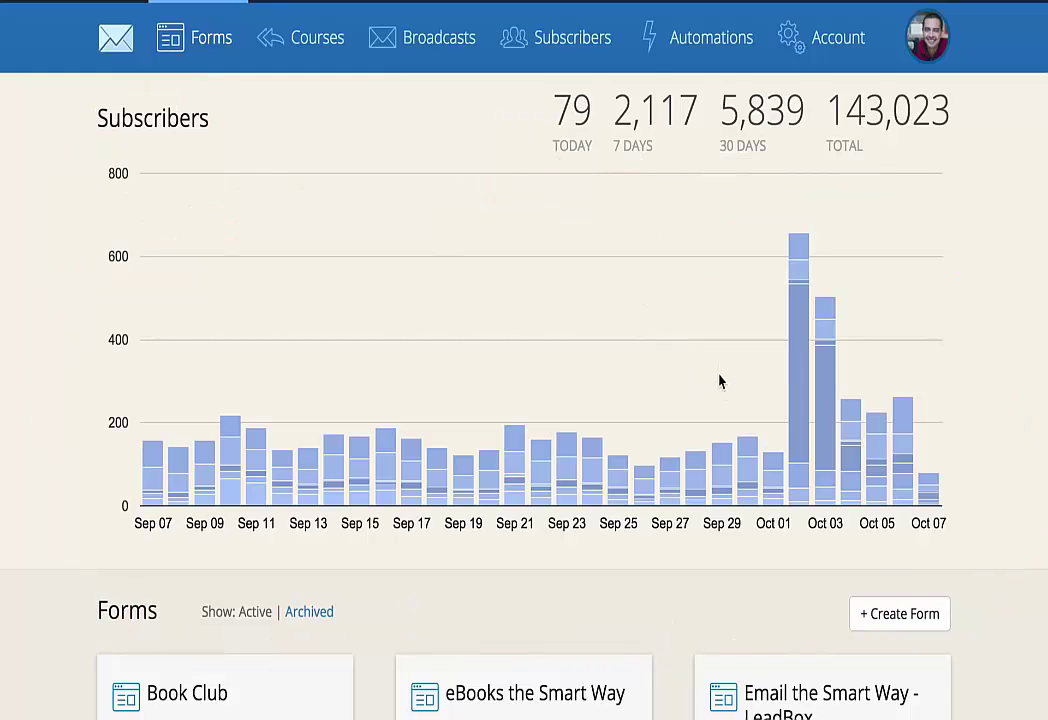
Point out the Book Club form card and underline its visitors, subscribers and conversions labels
mouse_move(798, 405)
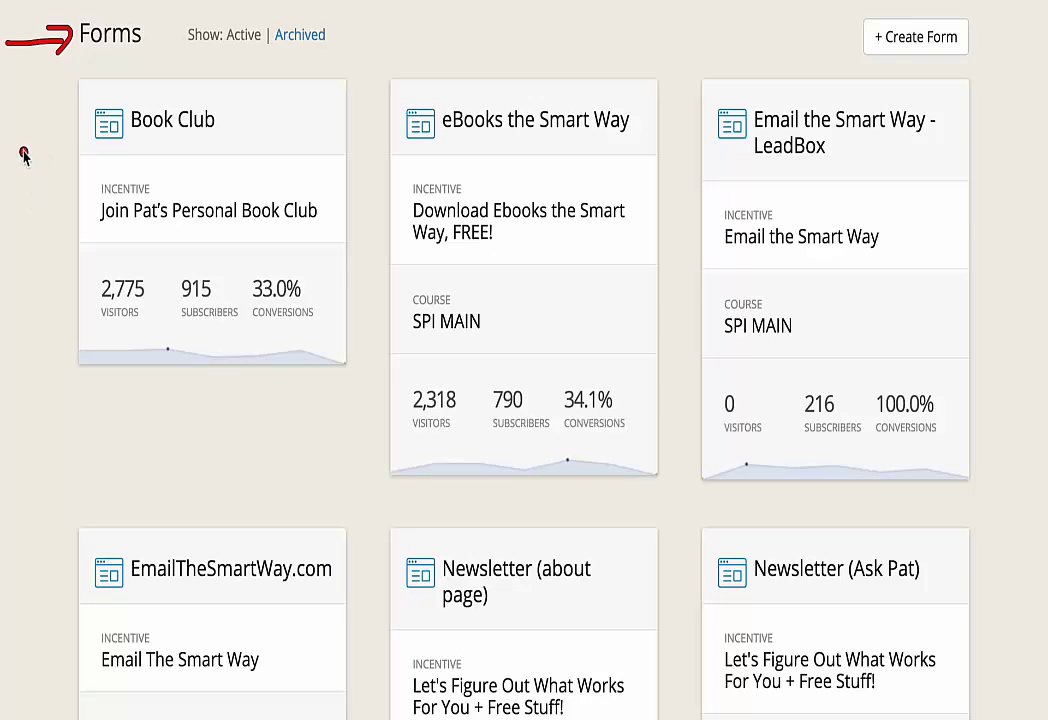
left_click_drag(2, 147, 44, 137)
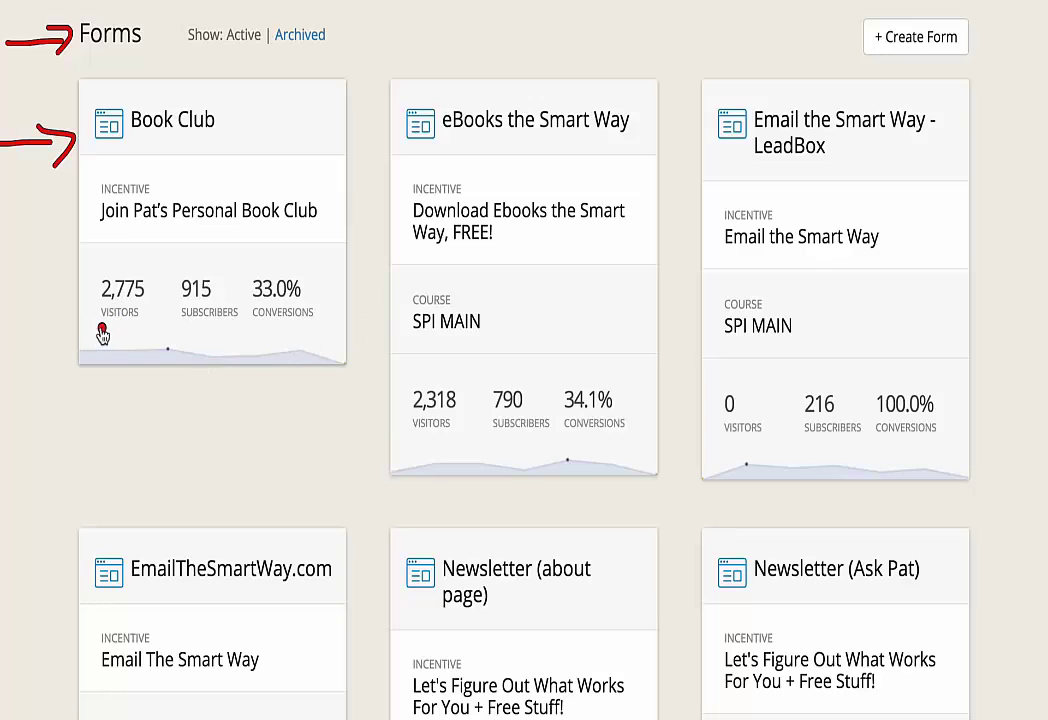
left_click_drag(99, 327, 135, 327)
left_click_drag(181, 326, 292, 324)
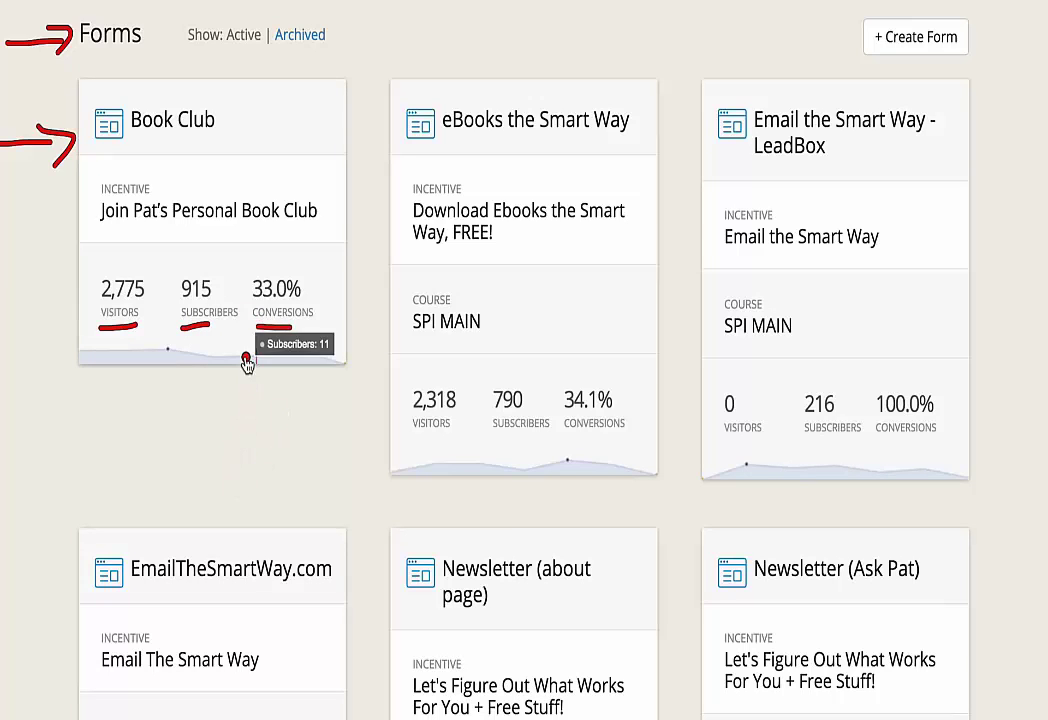
mouse_move(274, 358)
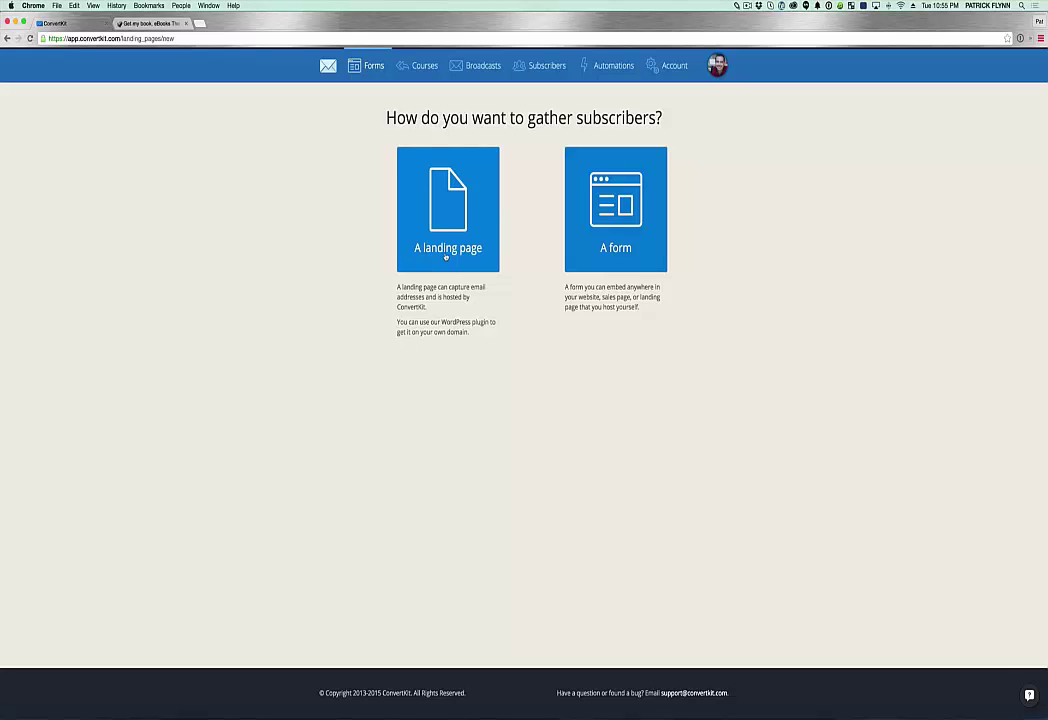
Create a new embeddable form and enter Start Here Page as its name in the main settings
left_click(606, 245)
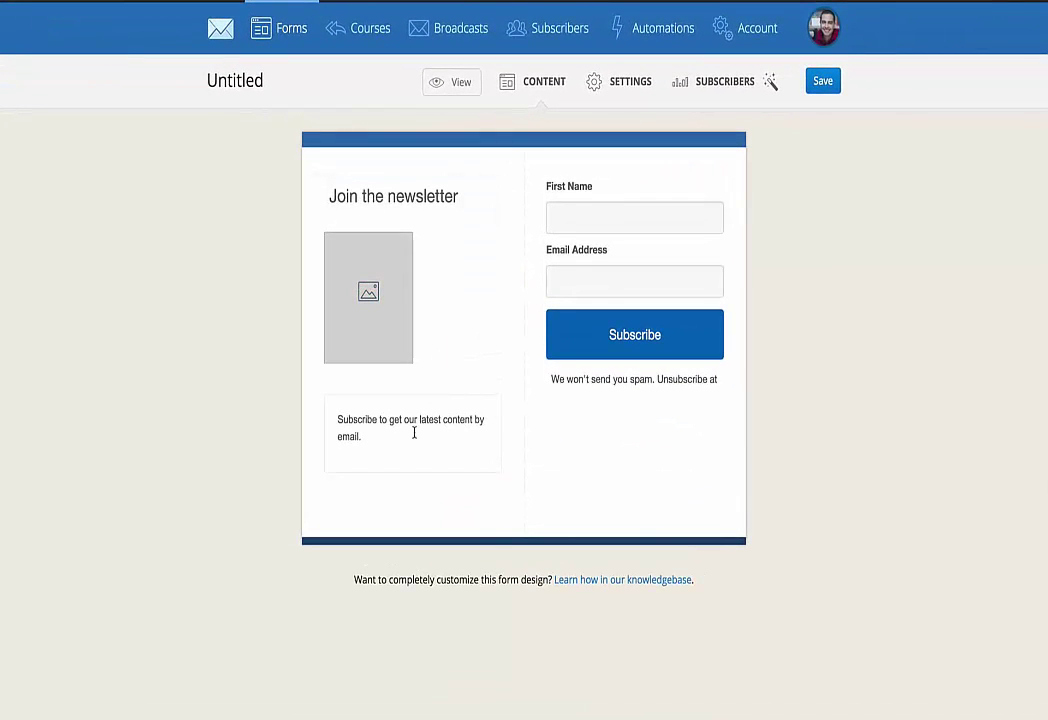
left_click(624, 84)
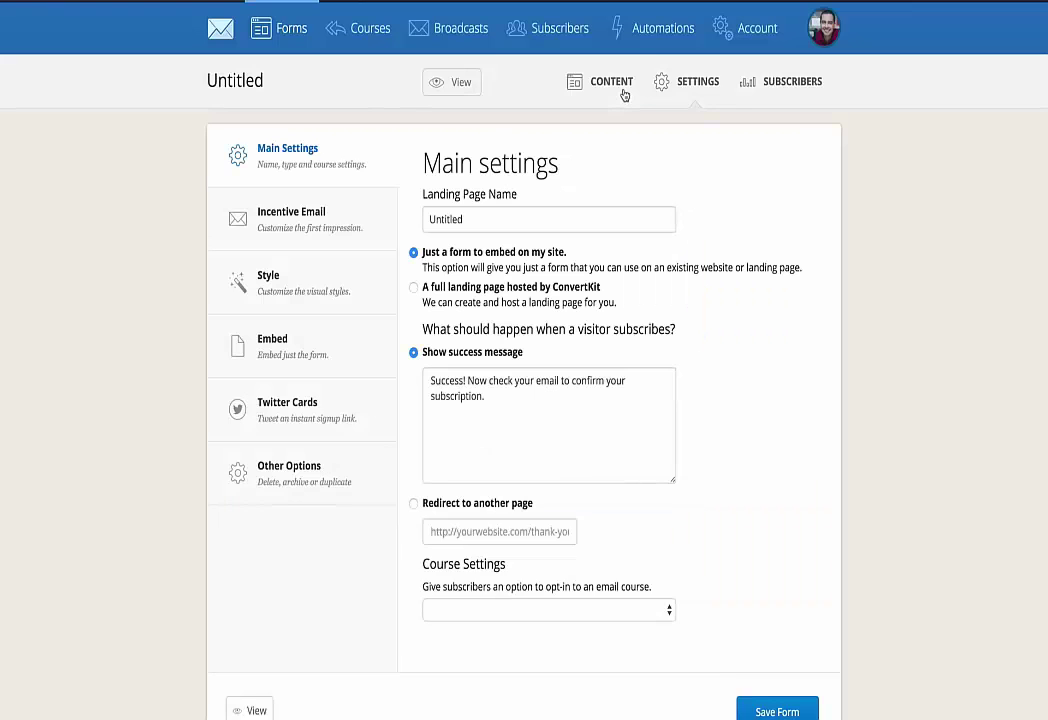
double_click(514, 225)
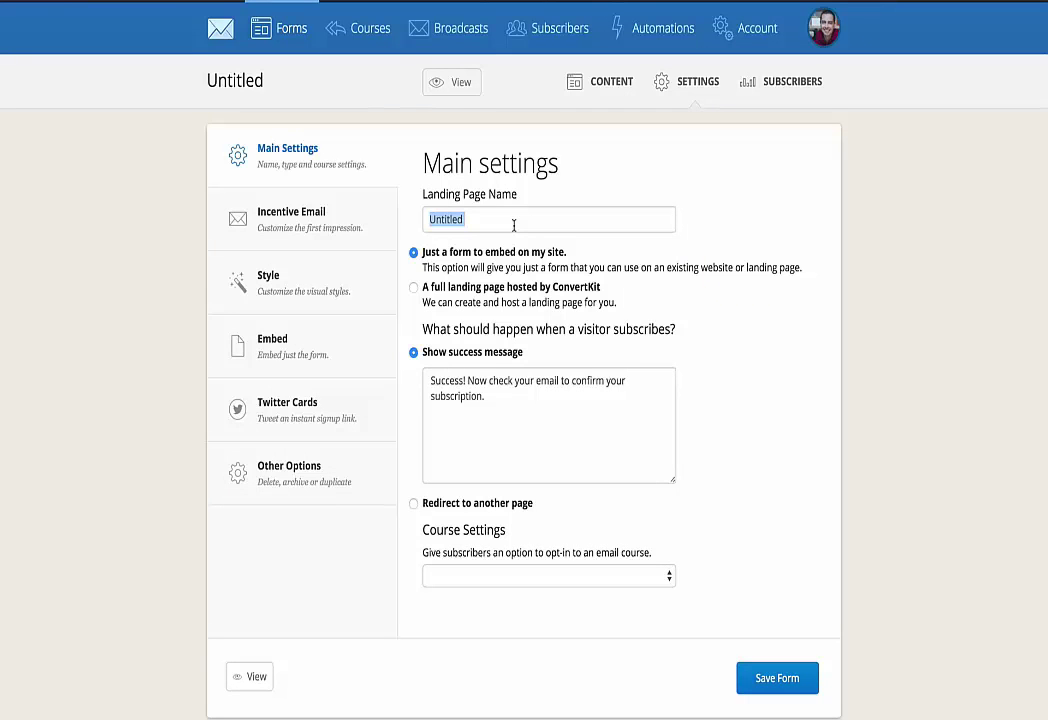
type("Start Here Page")
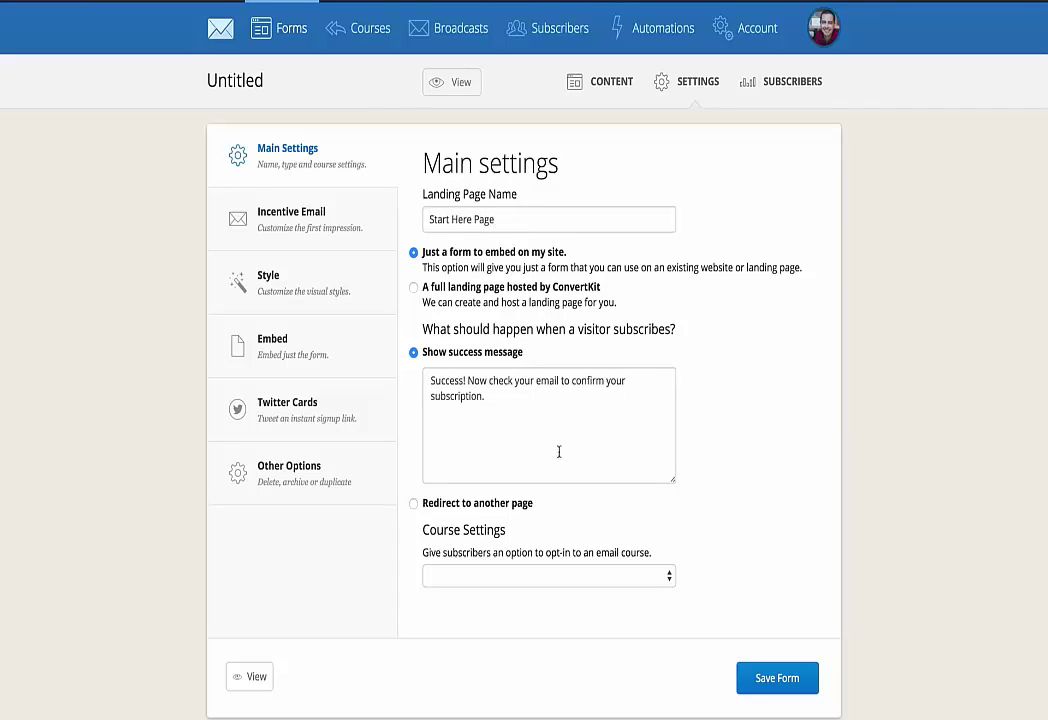
Set the form to redirect new subscribers to another page and assign the Level 0 - Nurture course
left_click(473, 504)
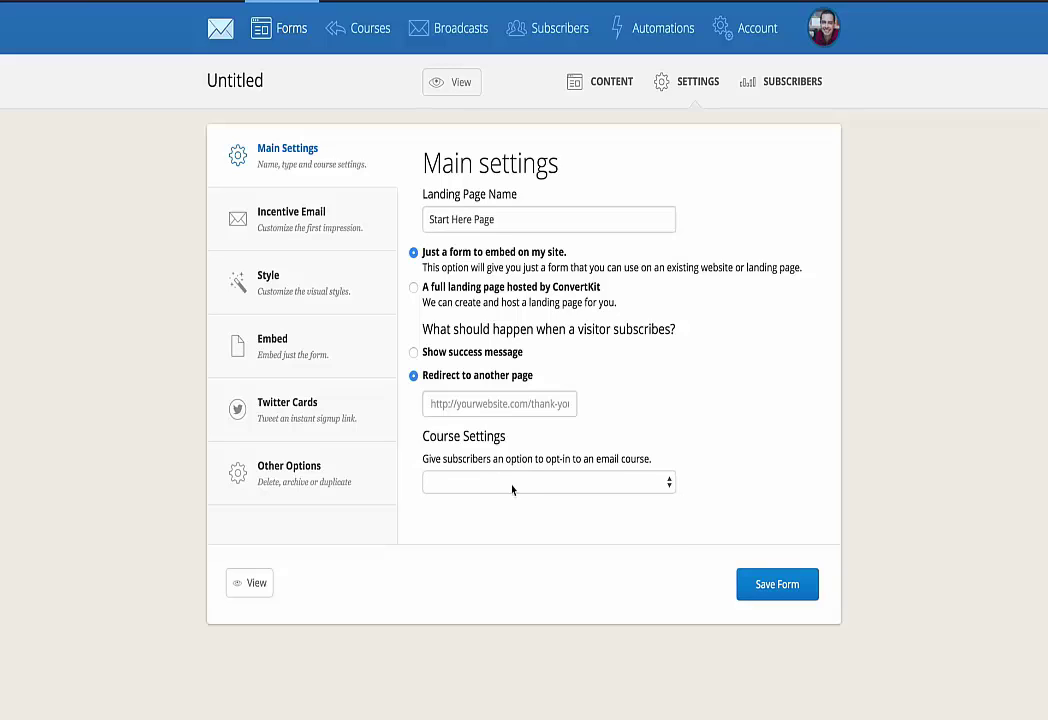
left_click(514, 486)
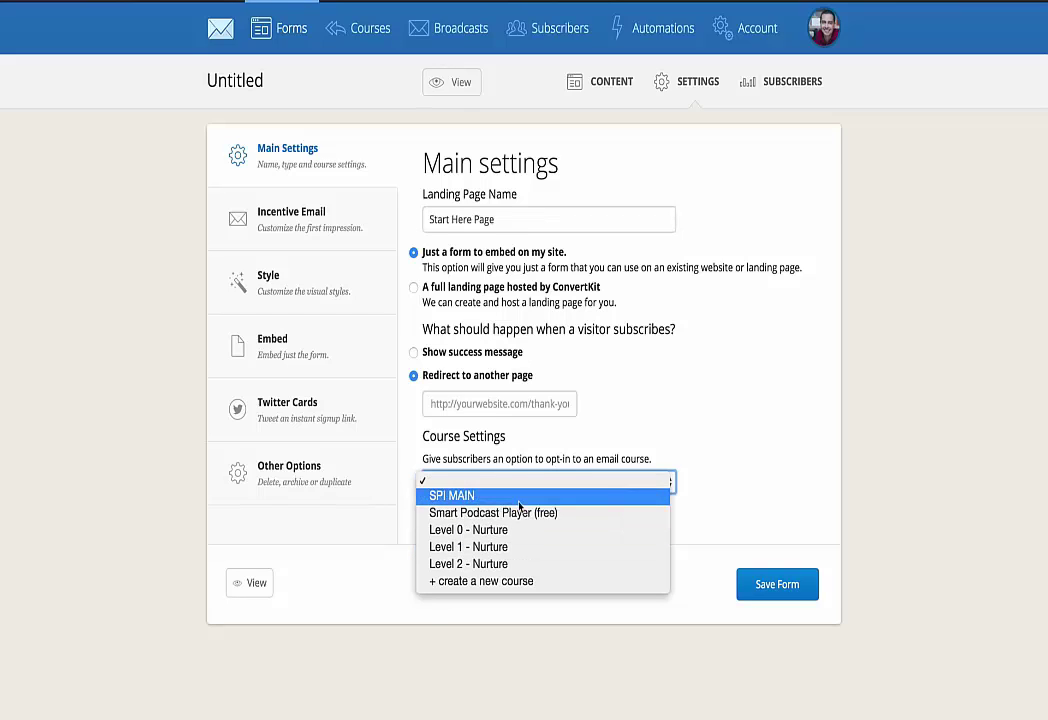
left_click(512, 530)
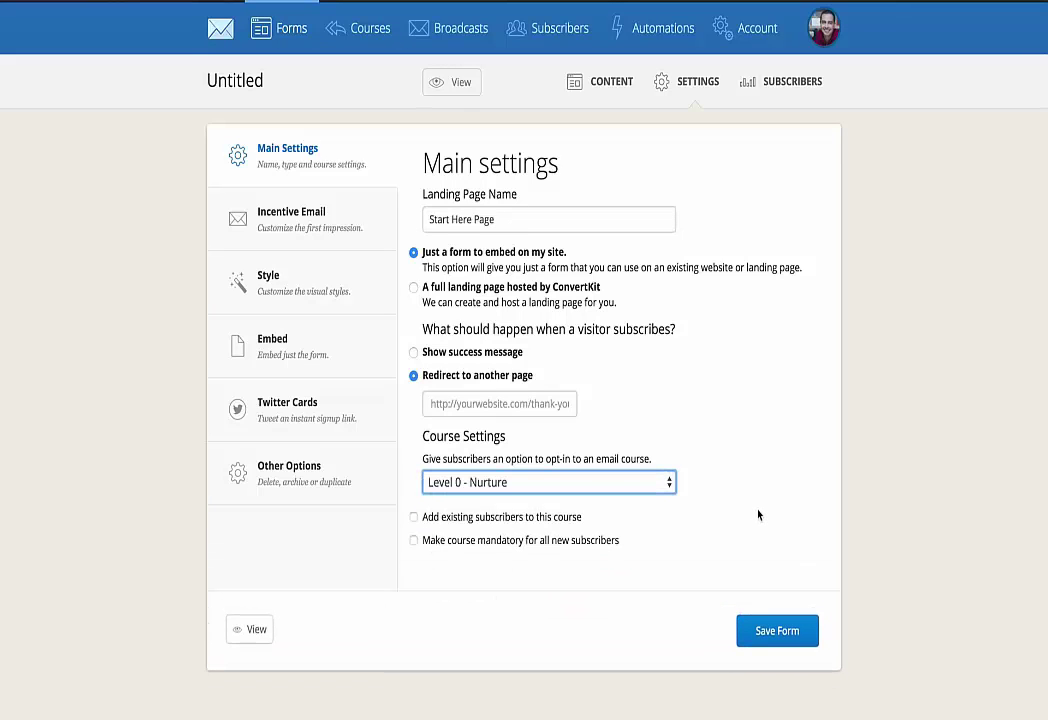
mouse_move(758, 515)
Review the form's incentive email, style, embed and Twitter card settings
left_click(285, 222)
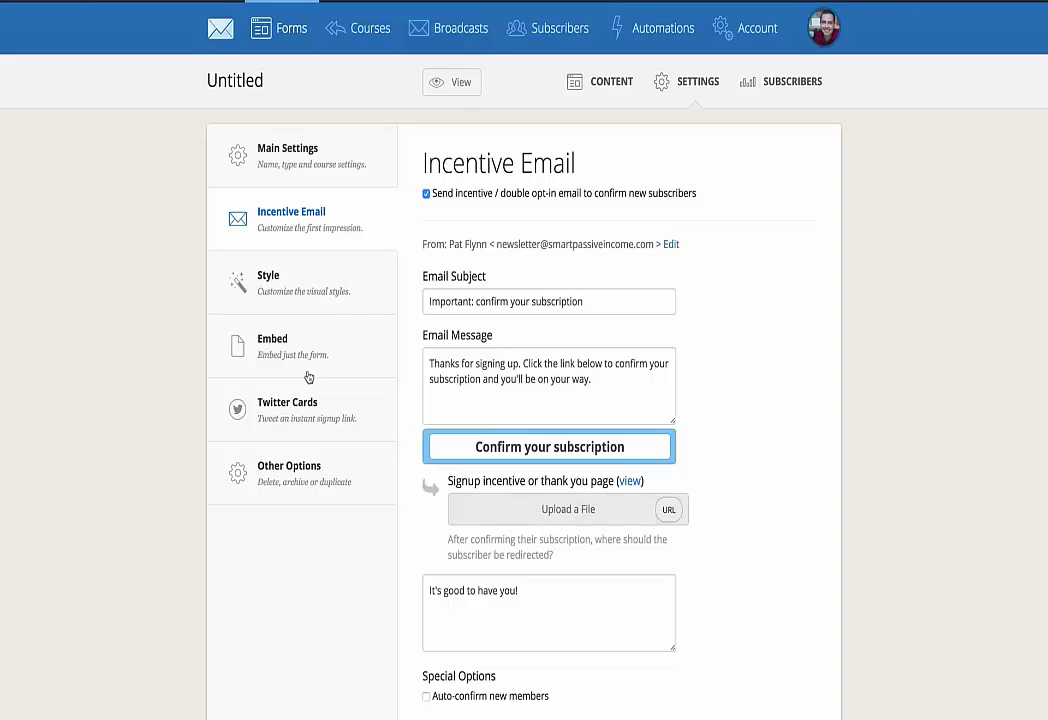
left_click(303, 300)
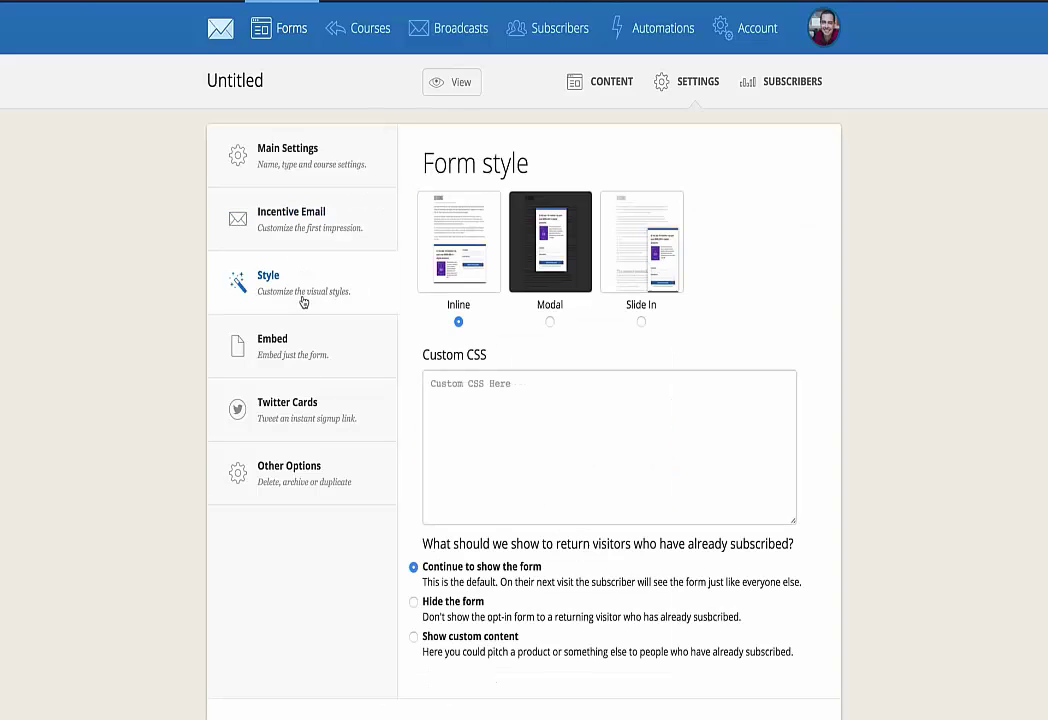
left_click(296, 366)
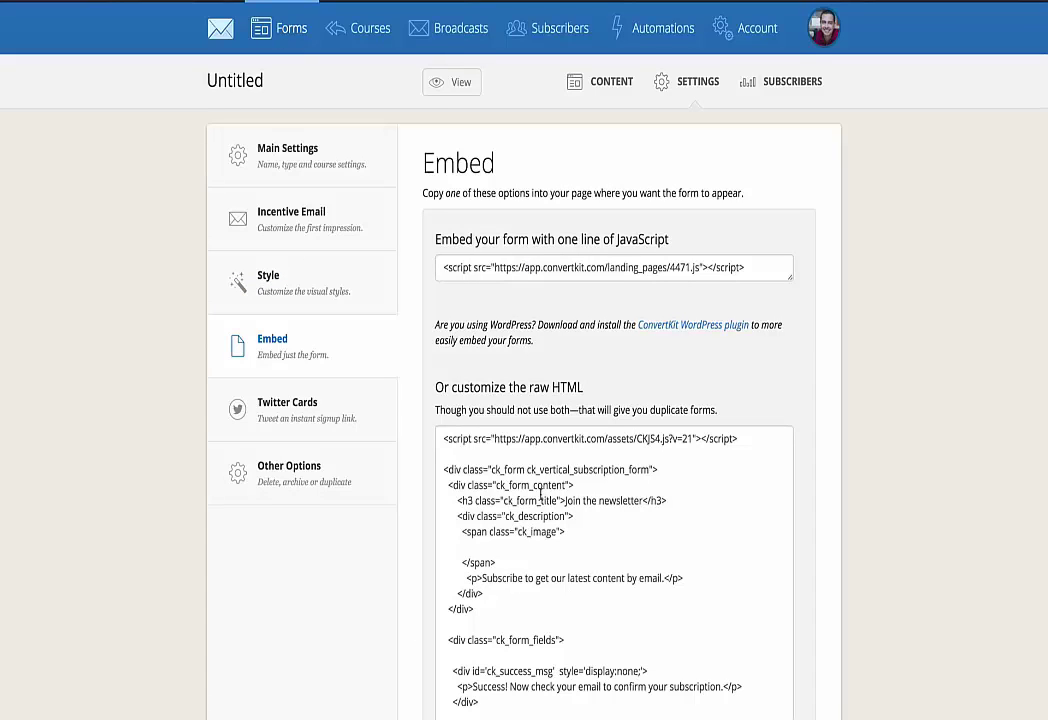
left_click(323, 429)
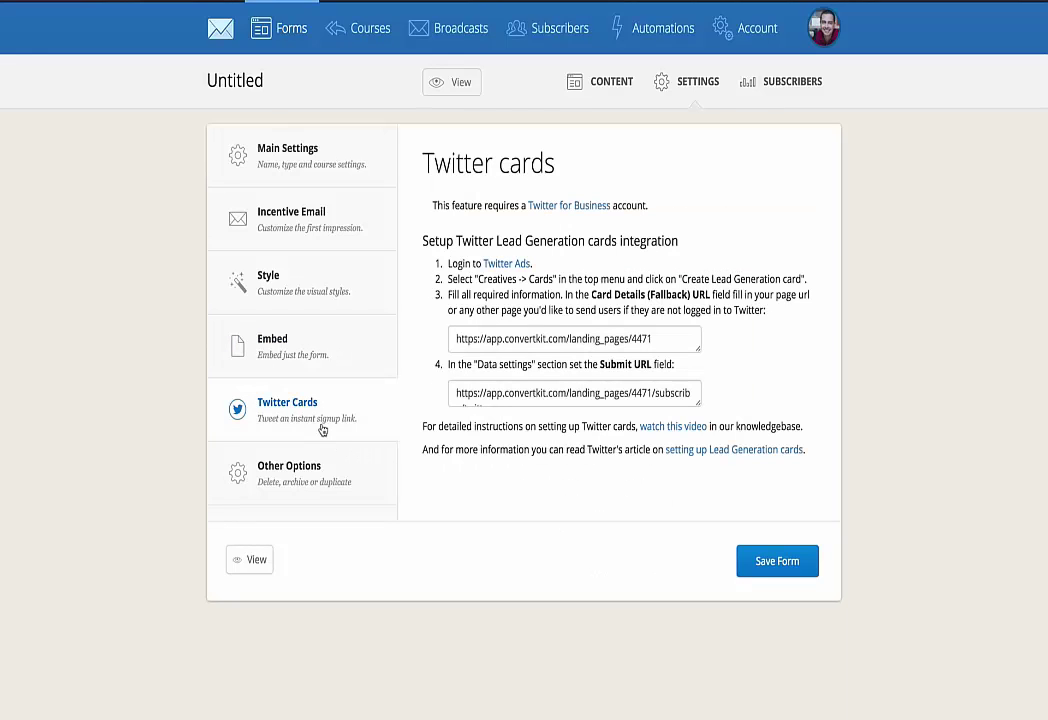
Delete the newly created form through its other options
left_click(320, 470)
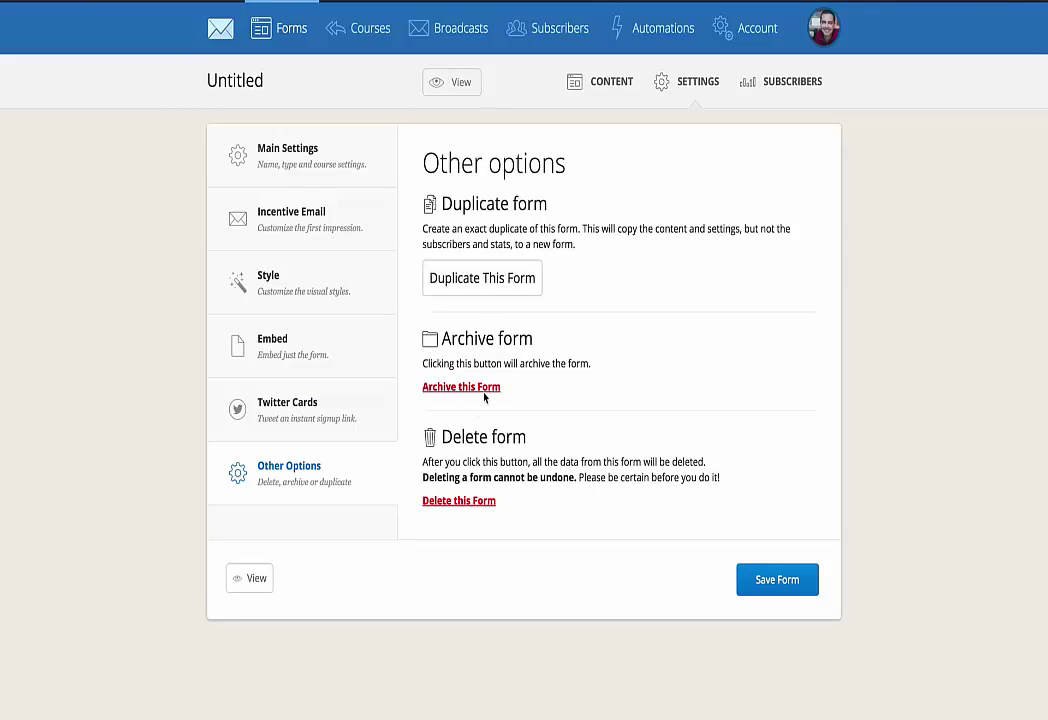
left_click(482, 503)
left_click(617, 284)
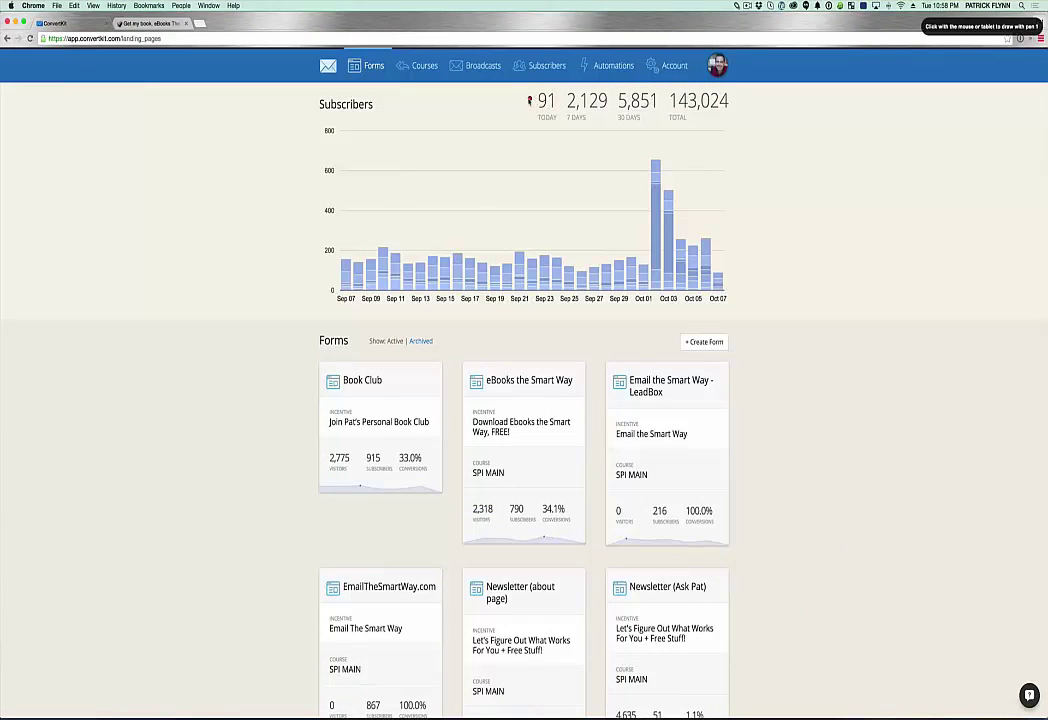
Circle the Book Club form card, open the form and view its subscribers report
left_click_drag(529, 101, 511, 120)
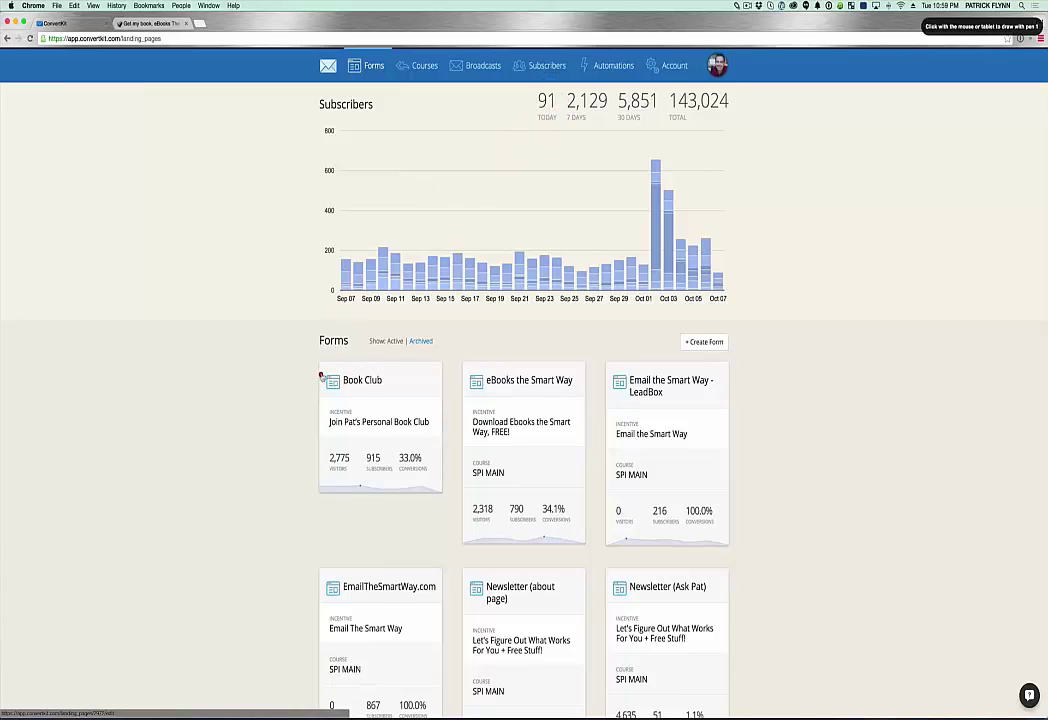
mouse_move(320, 365)
left_mouse_down()
mouse_move(303, 425)
mouse_move(413, 340)
mouse_move(330, 358)
left_mouse_up()
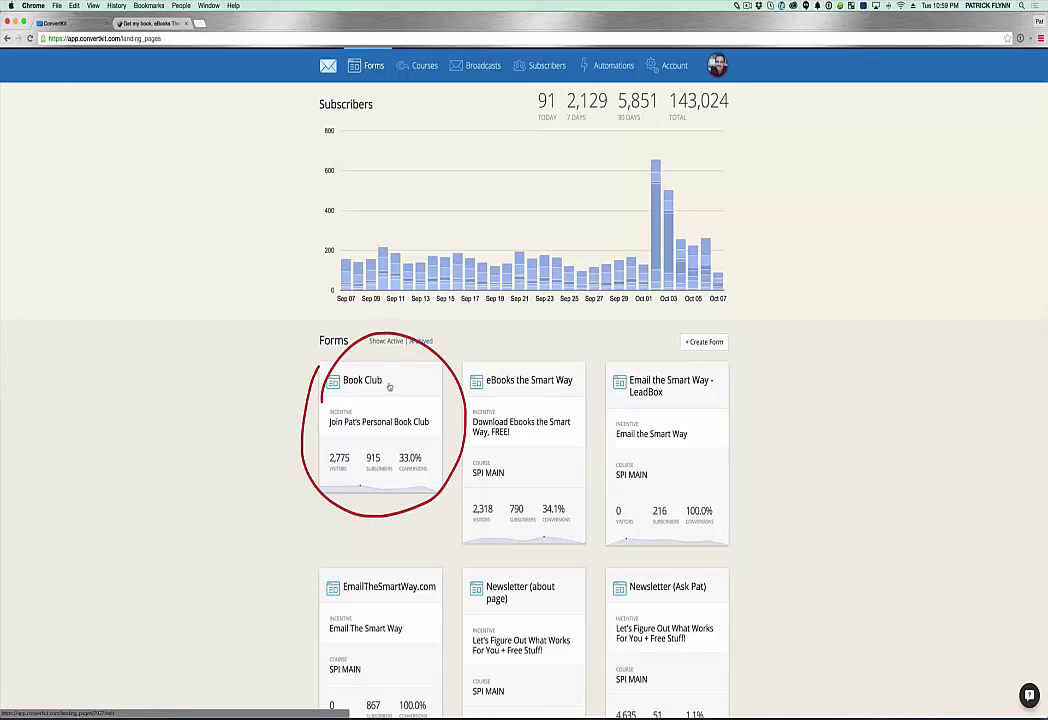
left_click(393, 402)
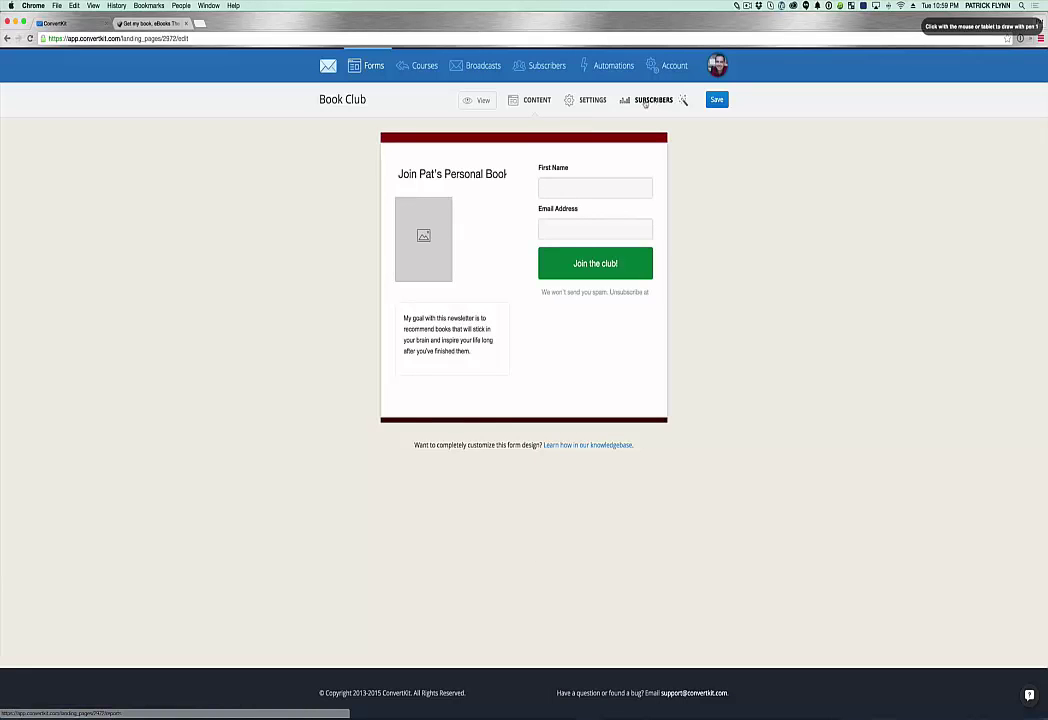
mouse_move(627, 122)
left_mouse_down()
mouse_move(678, 103)
mouse_move(620, 88)
left_mouse_up()
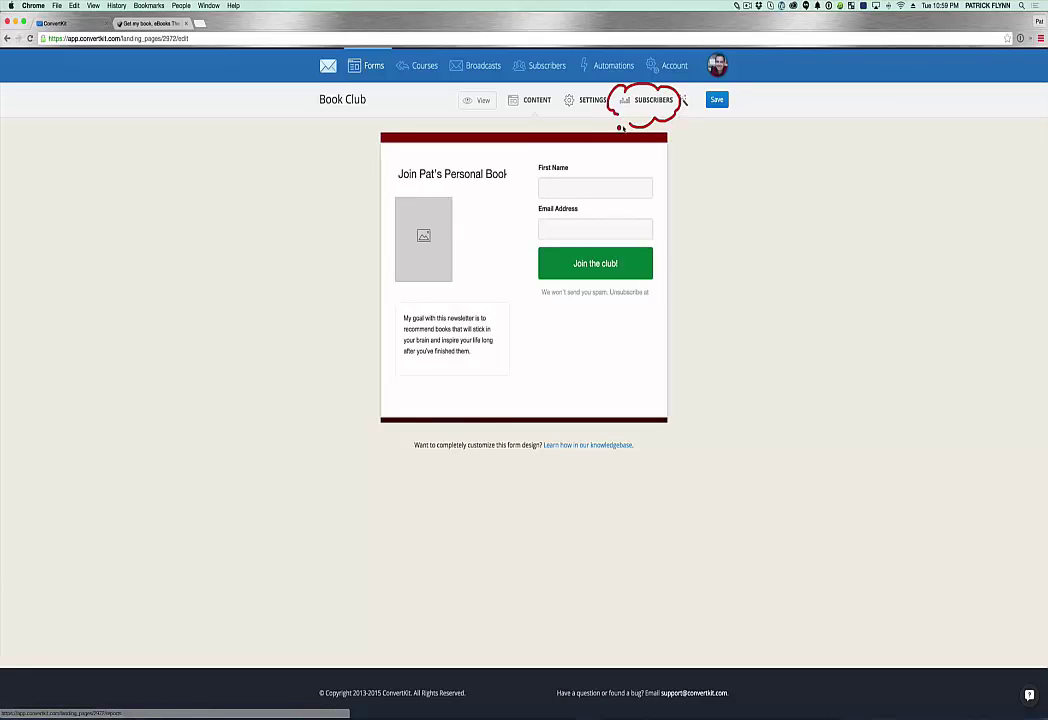
left_click(653, 100)
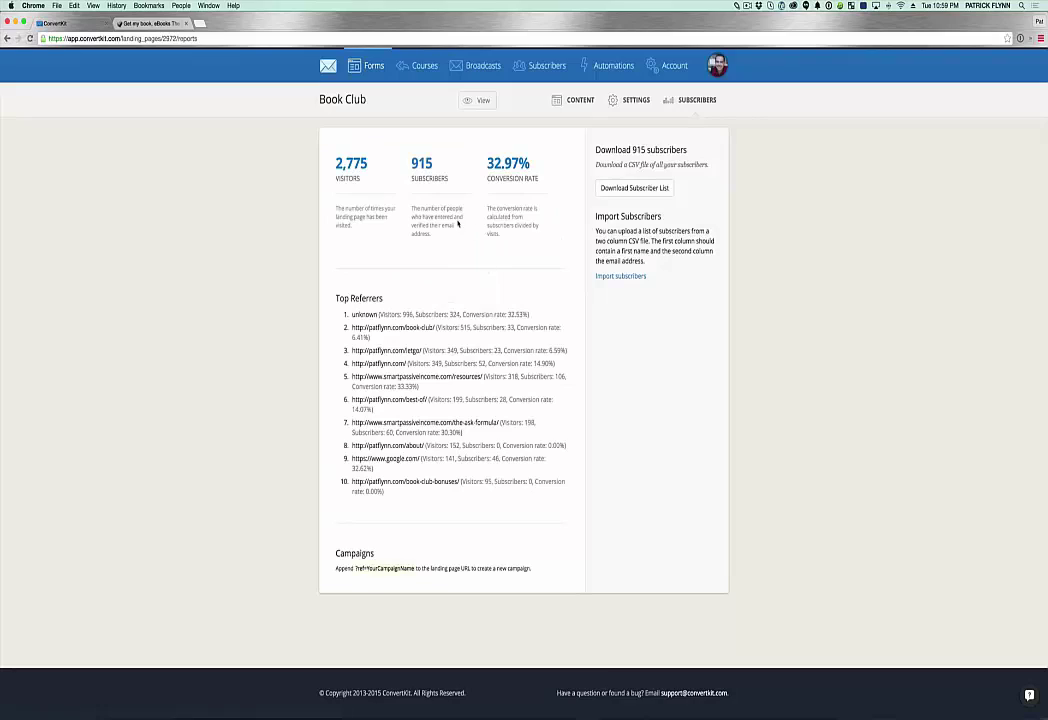
Outline the report's summary statistics and Top Referrers list, mark individual referrers including the unknown entry, and clear the marks
mouse_move(338, 147)
left_mouse_down()
mouse_move(331, 186)
mouse_move(390, 250)
mouse_move(535, 234)
left_mouse_up()
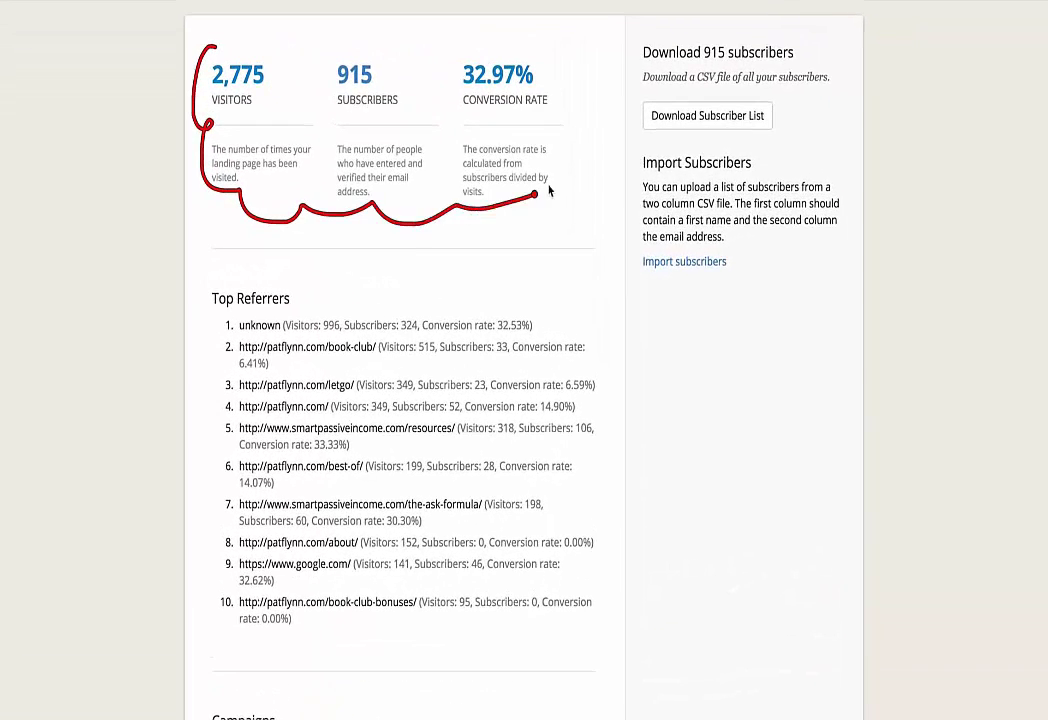
mouse_move(549, 190)
left_mouse_down()
mouse_move(491, 28)
mouse_move(150, 46)
left_mouse_up()
mouse_move(210, 278)
left_mouse_down()
mouse_move(192, 327)
mouse_move(185, 543)
mouse_move(330, 668)
mouse_move(533, 643)
mouse_move(630, 350)
mouse_move(427, 250)
mouse_move(192, 262)
left_mouse_up()
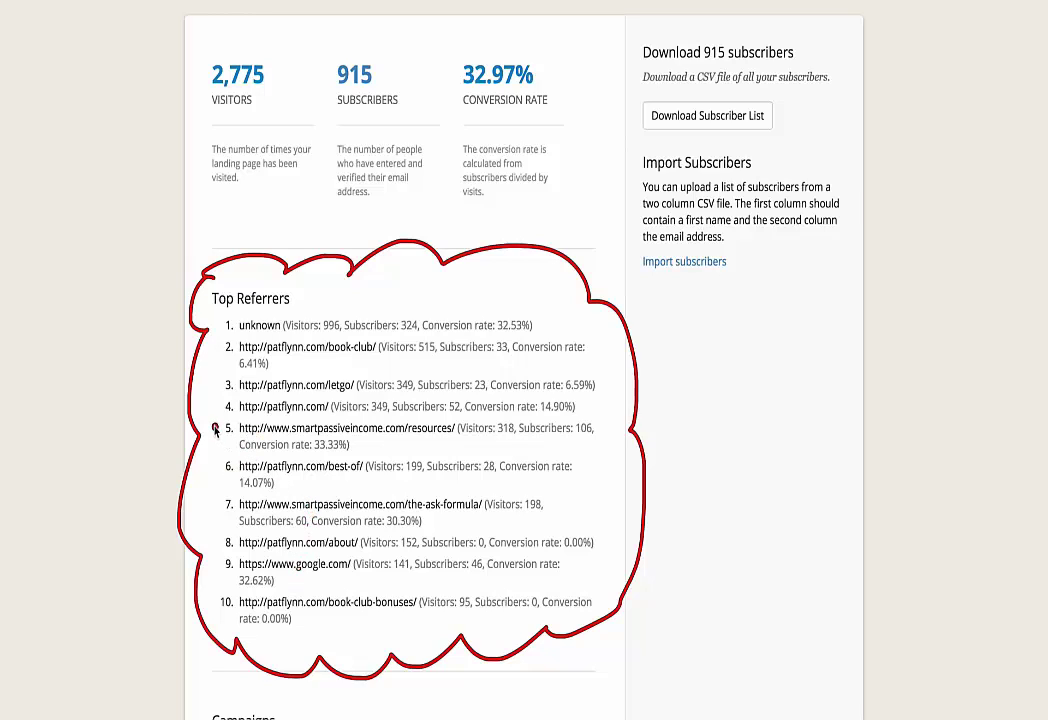
mouse_move(210, 422)
left_mouse_down()
mouse_move(222, 425)
mouse_move(226, 404)
left_mouse_up()
mouse_move(210, 348)
left_mouse_down()
mouse_move(221, 362)
mouse_move(282, 337)
mouse_move(282, 314)
left_mouse_up()
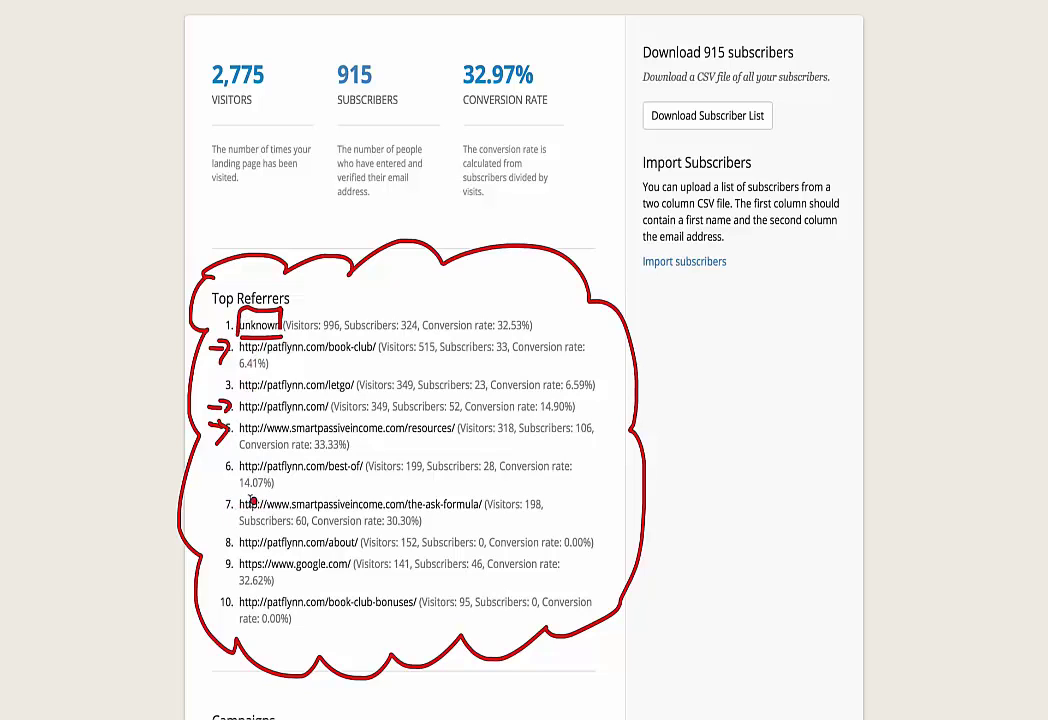
mouse_move(209, 502)
left_mouse_down()
mouse_move(228, 504)
mouse_move(219, 511)
left_mouse_up()
left_click_drag(207, 566, 229, 563)
key("Escape")
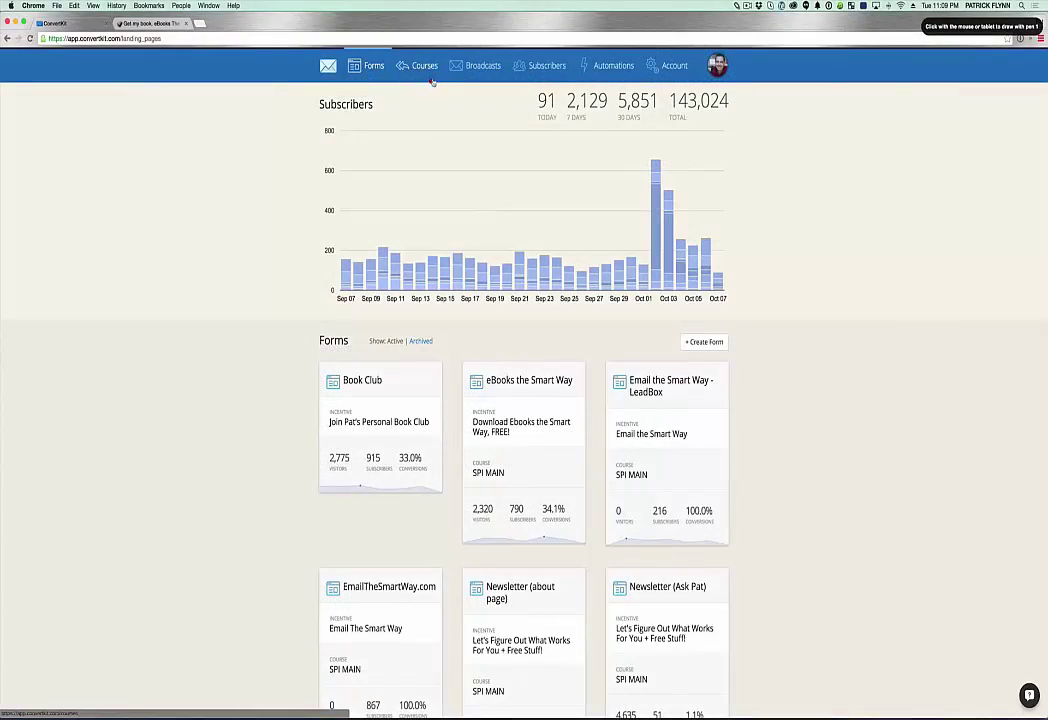
Open the Courses overview and outline the Level 0 - Nurture course card
mouse_move(446, 64)
left_mouse_down()
mouse_move(395, 83)
mouse_move(414, 81)
left_mouse_up()
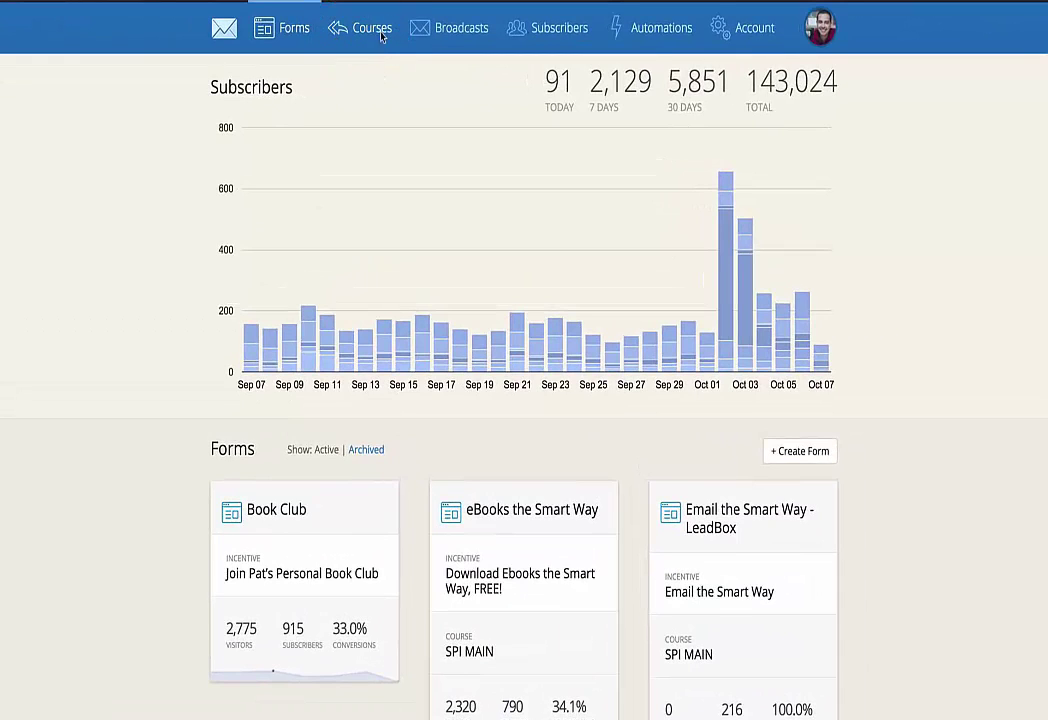
left_click(362, 30)
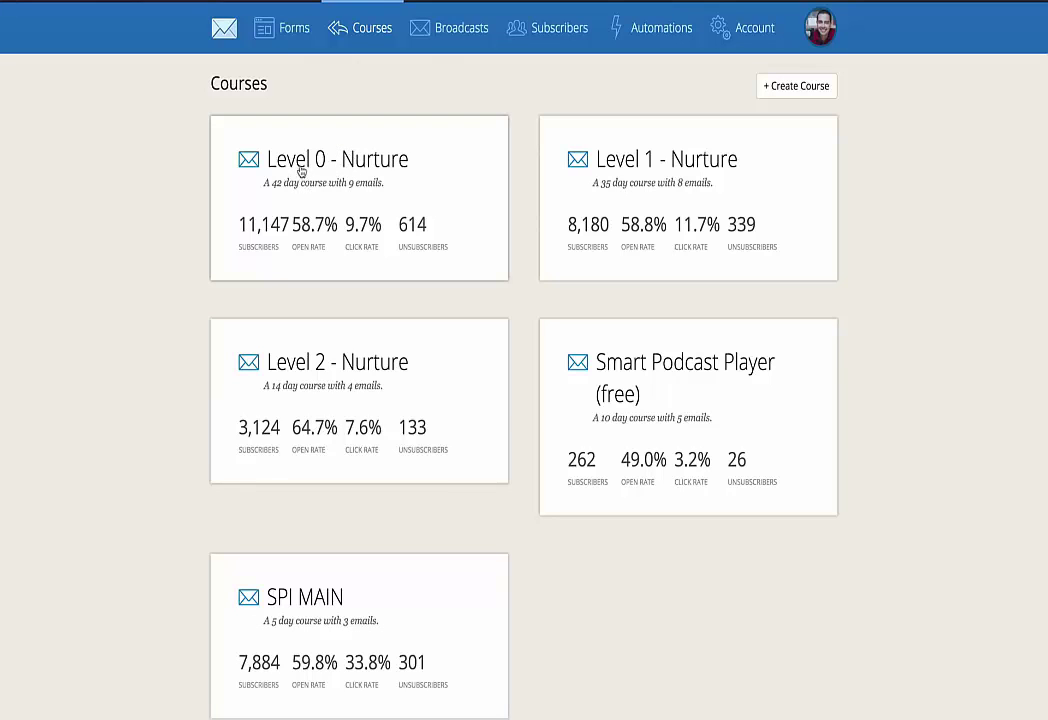
mouse_move(201, 222)
left_mouse_down()
mouse_move(238, 303)
mouse_move(352, 305)
mouse_move(518, 262)
mouse_move(430, 100)
mouse_move(260, 120)
mouse_move(214, 239)
left_mouse_up()
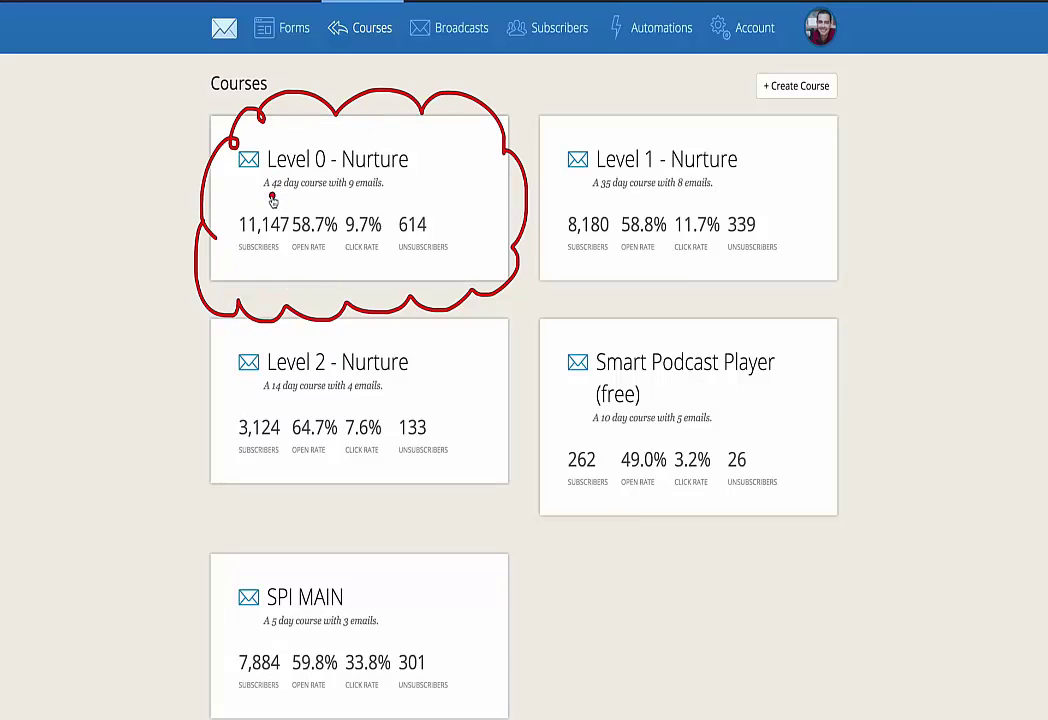
Underline the Level 0 - Nurture card's course length and email count, outline its statistics row, and clear the marks
left_click_drag(272, 198, 383, 195)
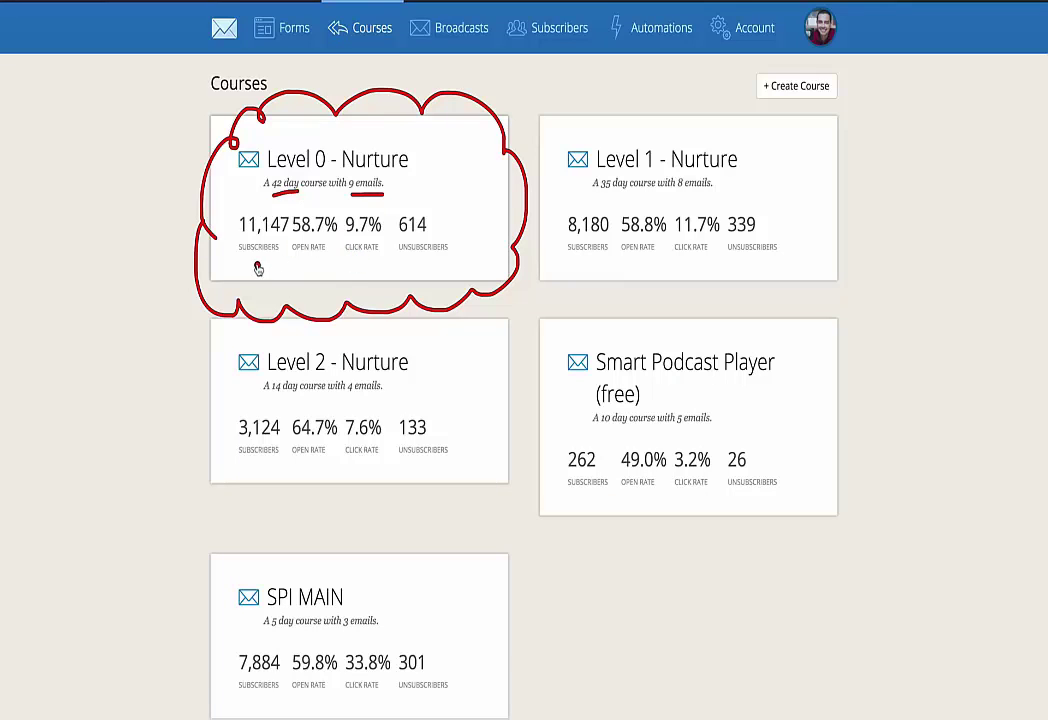
key("Escape")
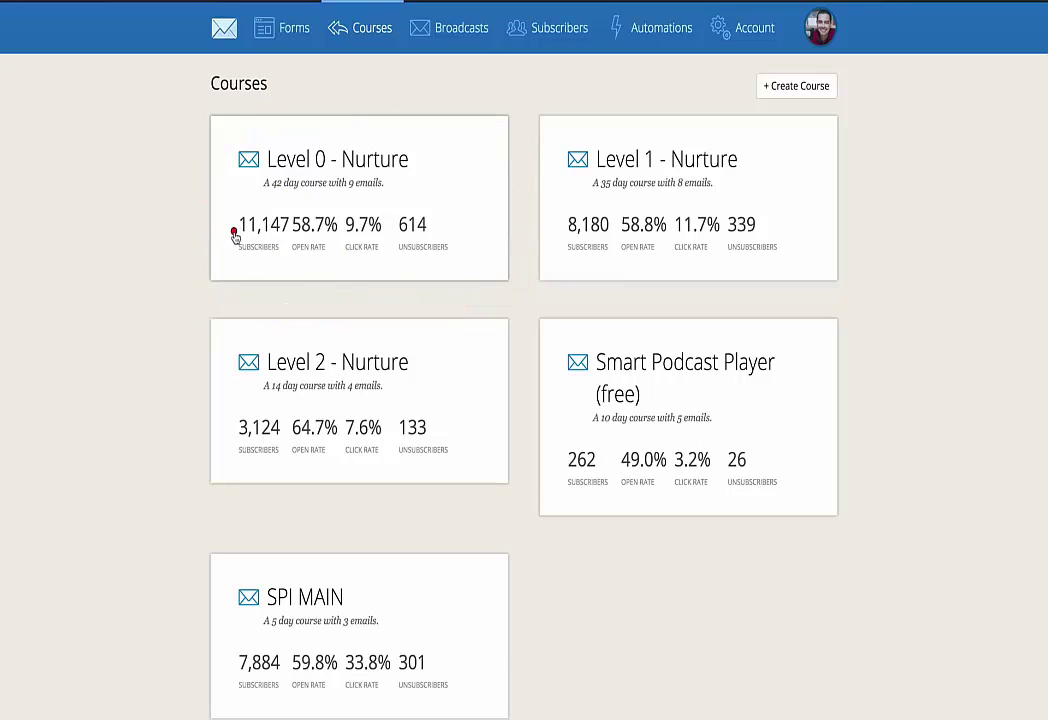
mouse_move(302, 260)
left_mouse_down()
mouse_move(395, 274)
mouse_move(436, 215)
mouse_move(320, 206)
mouse_move(227, 248)
mouse_move(305, 264)
left_mouse_up()
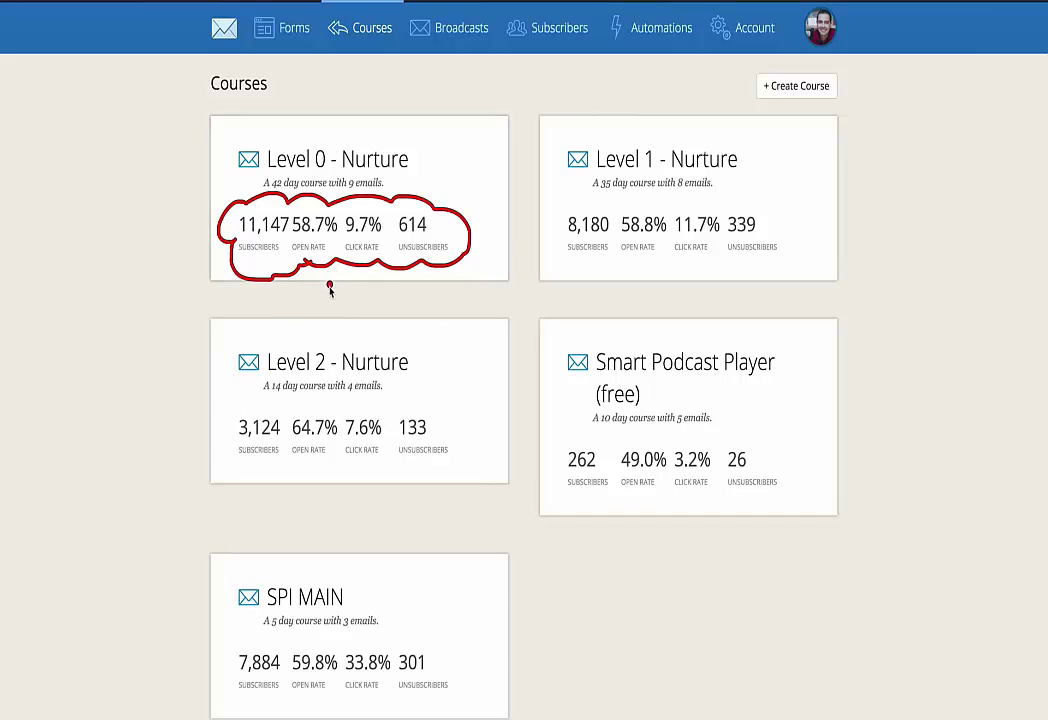
key("Escape")
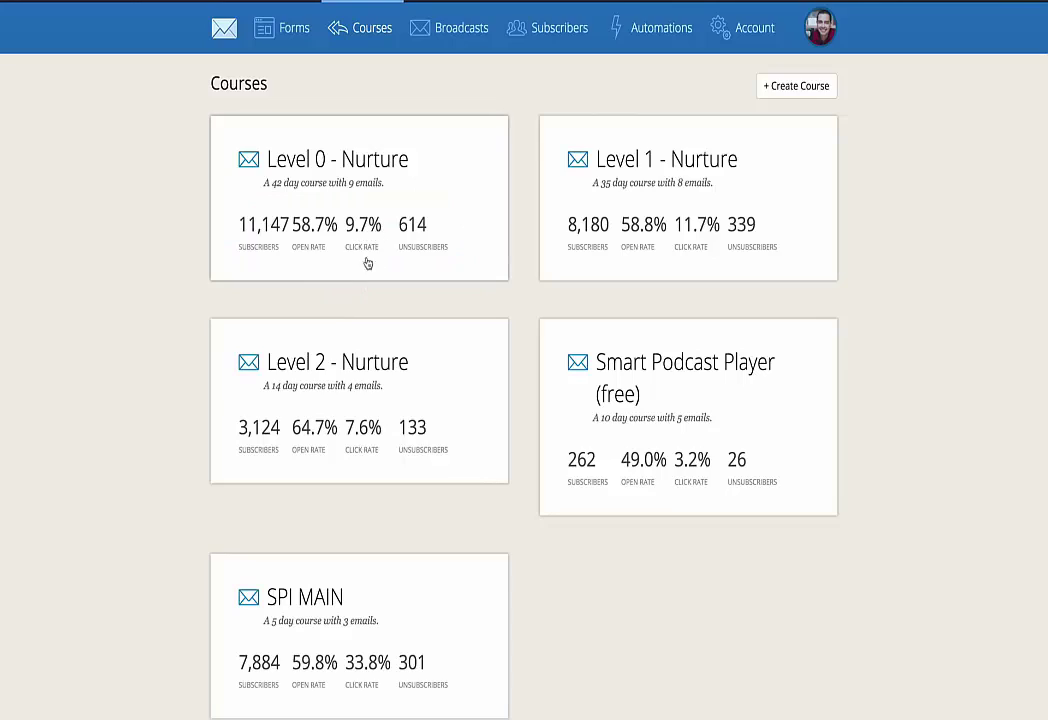
Open the Level 0 - Nurture course and mark its first three emails' send timing and the first email's days-after-subscription value
left_click(362, 270)
scroll(297, 148, "down", 1)
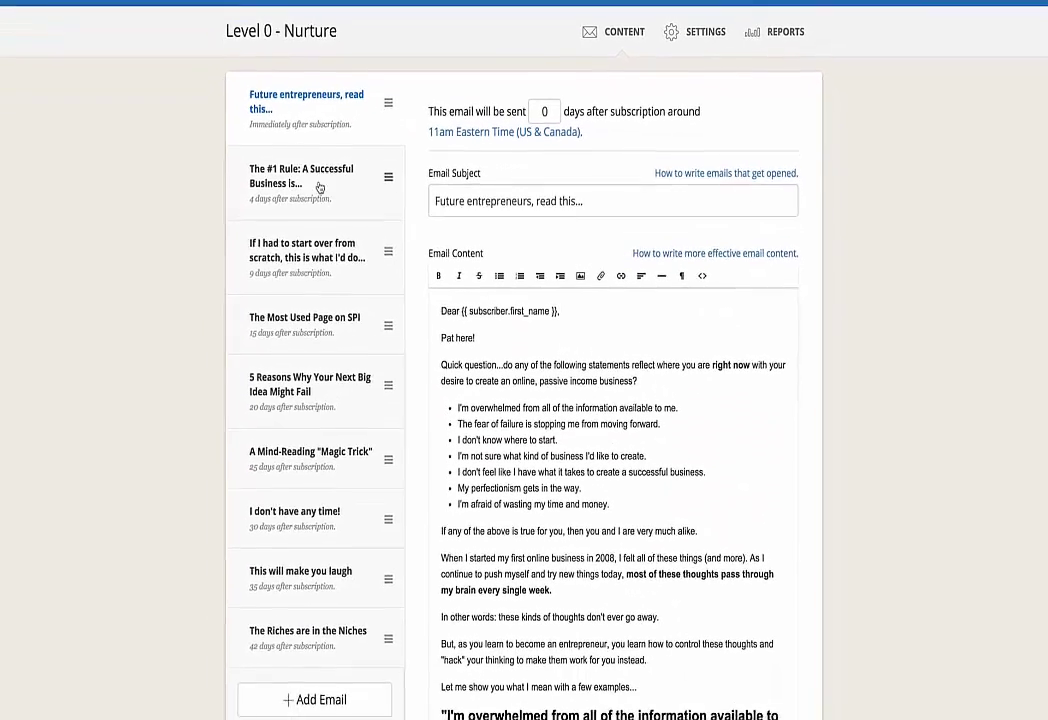
left_click_drag(213, 96, 240, 93)
left_click_drag(228, 158, 281, 113)
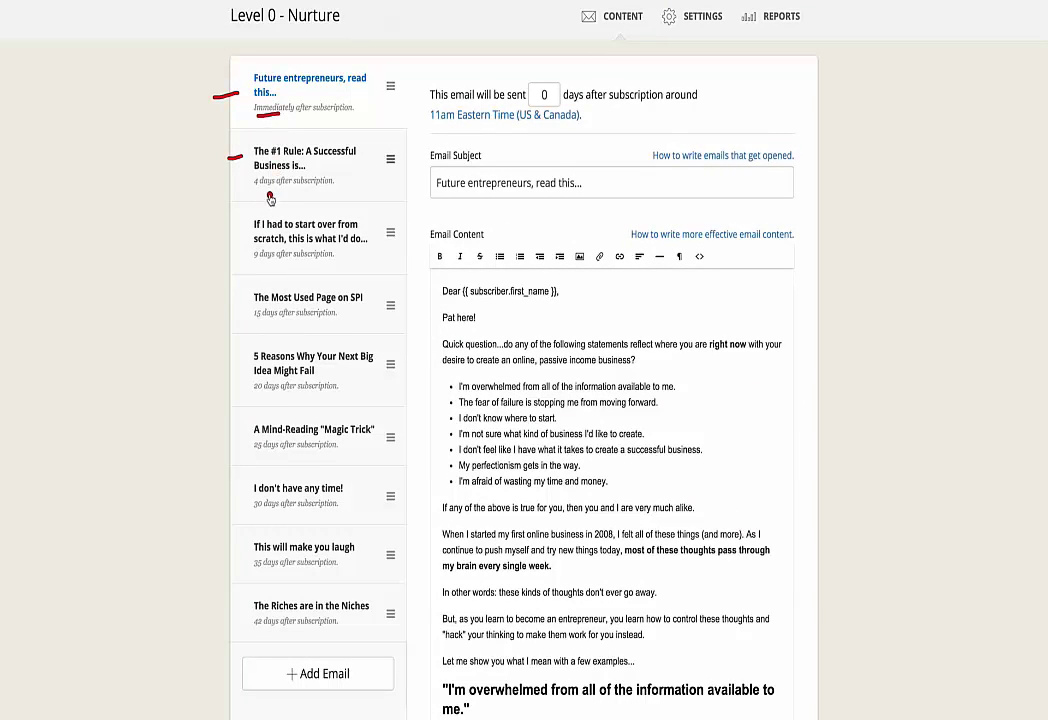
left_click_drag(256, 187, 270, 187)
left_click_drag(257, 261, 276, 261)
mouse_move(545, 84)
left_mouse_down()
mouse_move(522, 100)
mouse_move(556, 86)
left_mouse_up()
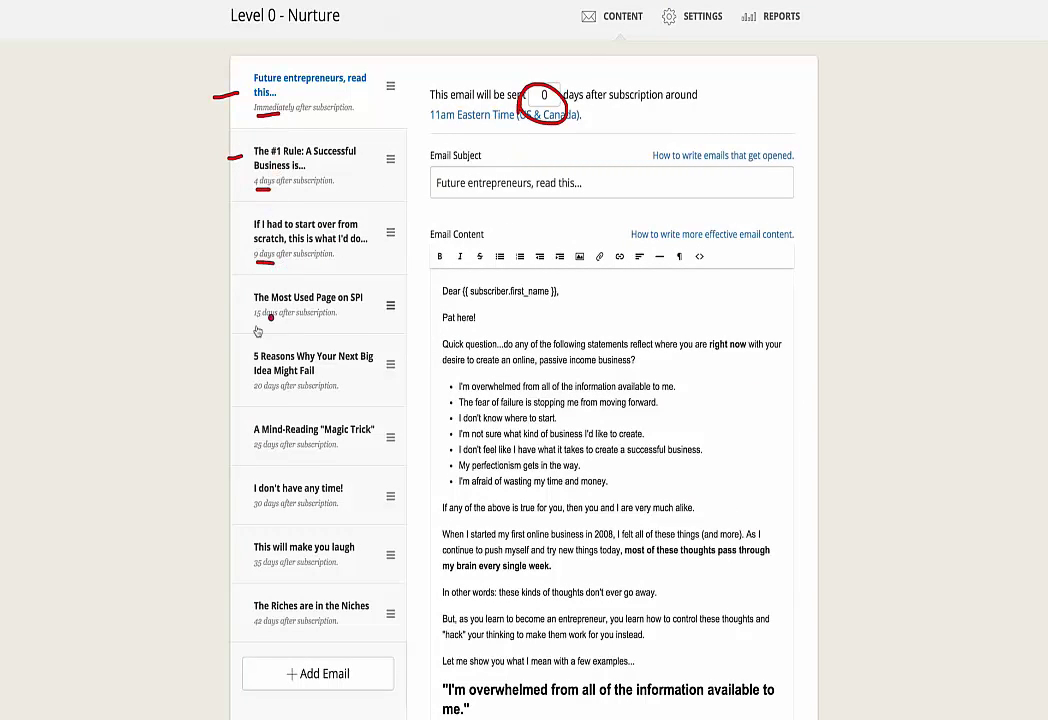
Mark the remaining six course emails down to The Riches are in the Niches, underline its delay, and clear the marks
left_click_drag(223, 304, 243, 301)
left_click_drag(213, 367, 236, 368)
left_click_drag(218, 437, 237, 440)
left_click_drag(218, 506, 242, 503)
left_click_drag(218, 565, 246, 562)
left_click_drag(218, 626, 289, 628)
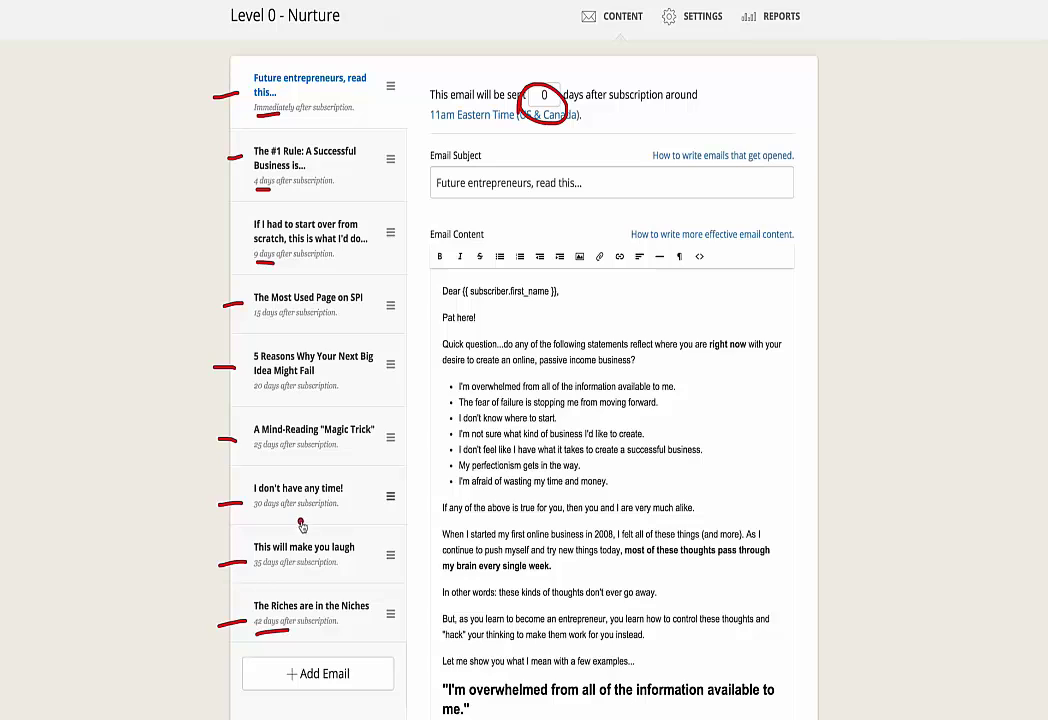
key("Escape")
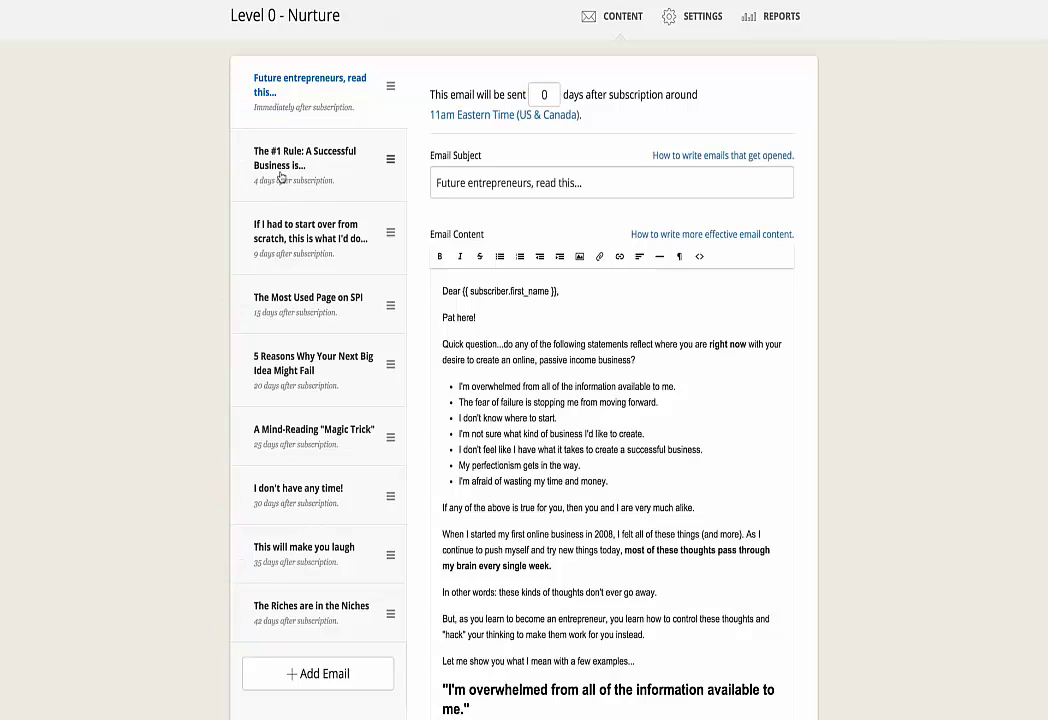
Demonstrate the reorder handle on The Most Used Page on SPI email and look through the first email's content
mouse_move(391, 305)
left_mouse_down()
mouse_move(391, 282)
mouse_move(391, 305)
left_mouse_up()
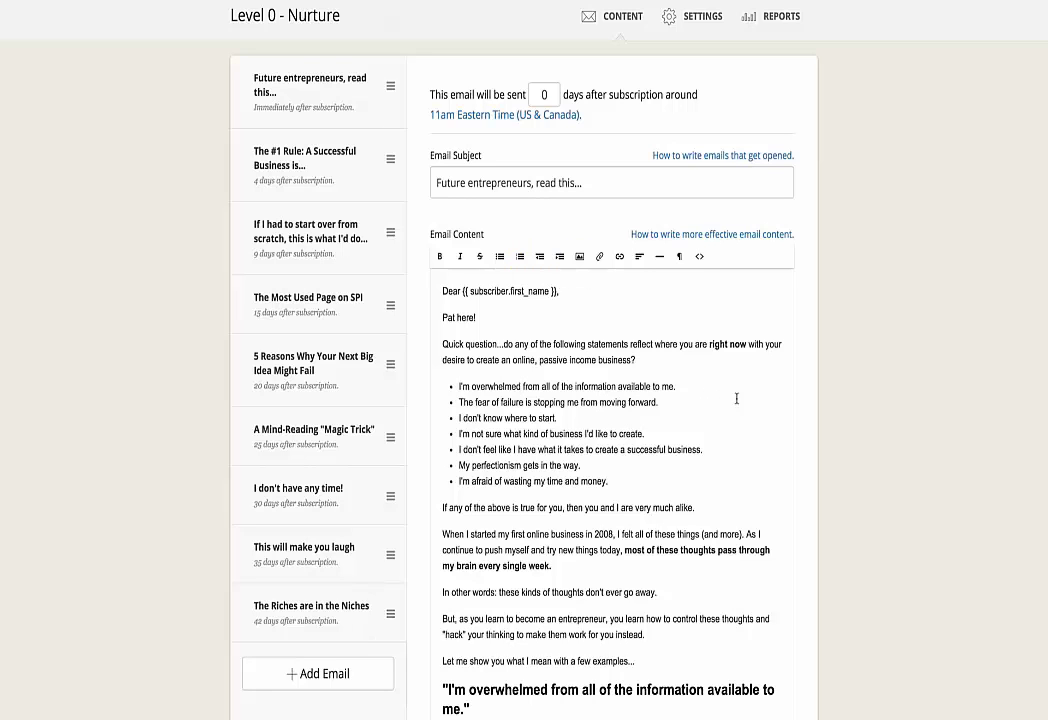
scroll(765, 402, "down", 2)
scroll(765, 402, "up", 2)
Open the course's reports, circle the first email's four statistics and the fifth email's unsubscribers, and clear the marks
mouse_move(776, 33)
left_mouse_down()
mouse_move(778, 14)
mouse_move(752, 40)
mouse_move(826, 6)
left_mouse_up()
left_click(781, 16)
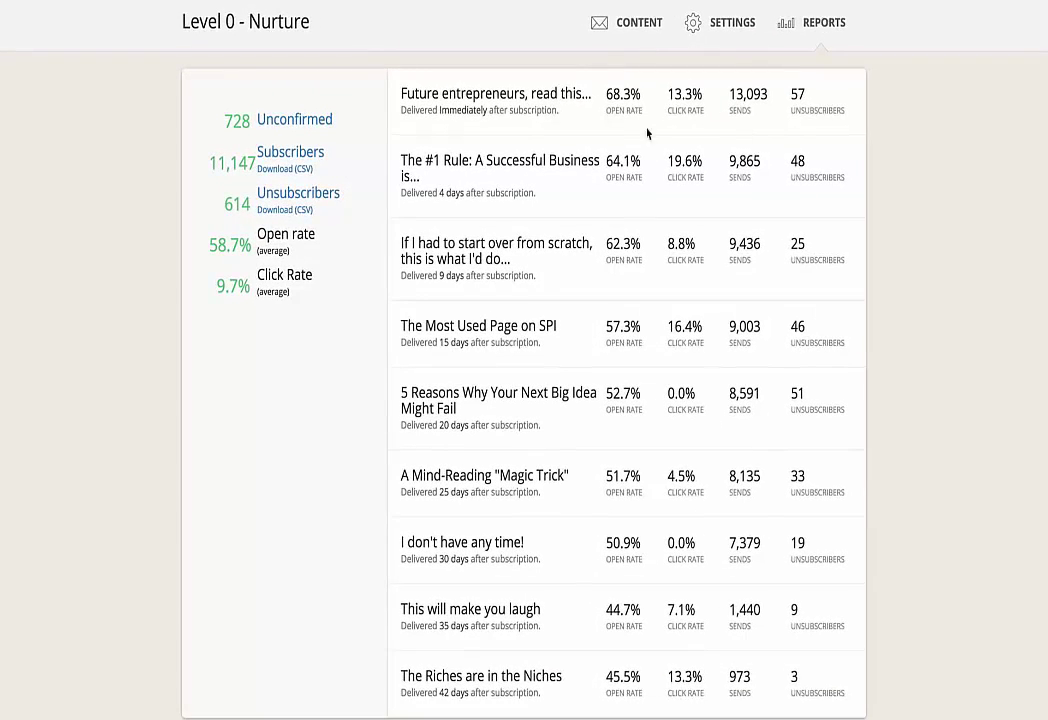
mouse_move(603, 118)
left_mouse_down()
mouse_move(620, 132)
mouse_move(604, 106)
left_mouse_up()
mouse_move(690, 82)
left_mouse_down()
mouse_move(676, 94)
mouse_move(710, 120)
left_mouse_up()
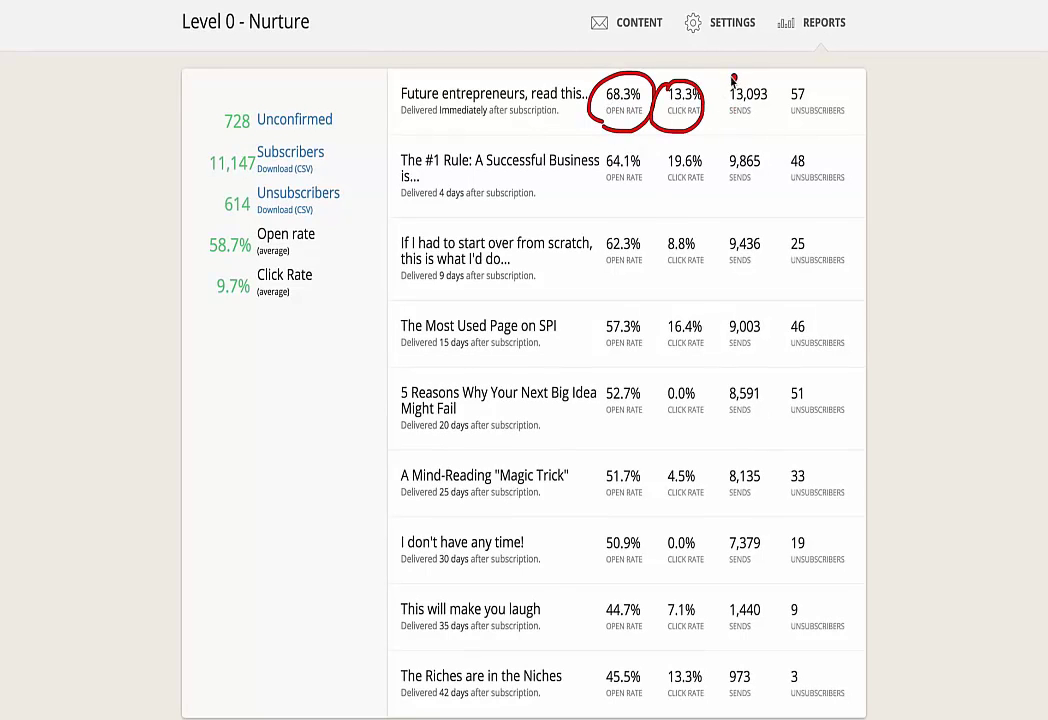
mouse_move(748, 78)
left_mouse_down()
mouse_move(732, 80)
mouse_move(795, 85)
left_mouse_up()
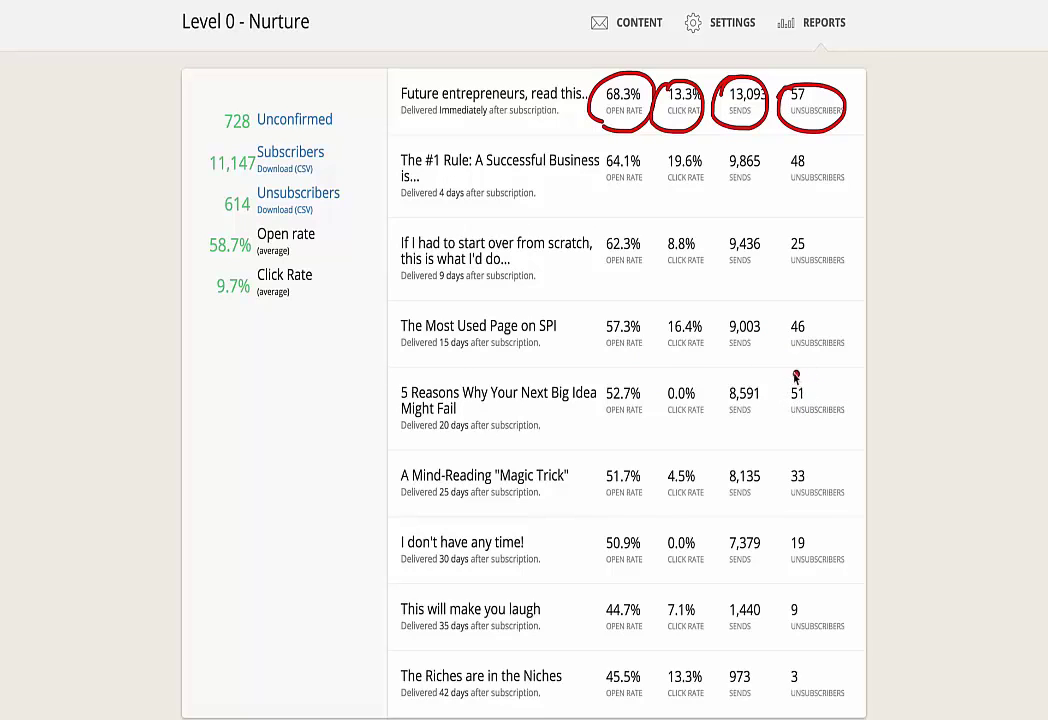
mouse_move(800, 370)
left_mouse_down()
mouse_move(793, 418)
mouse_move(812, 372)
left_mouse_up()
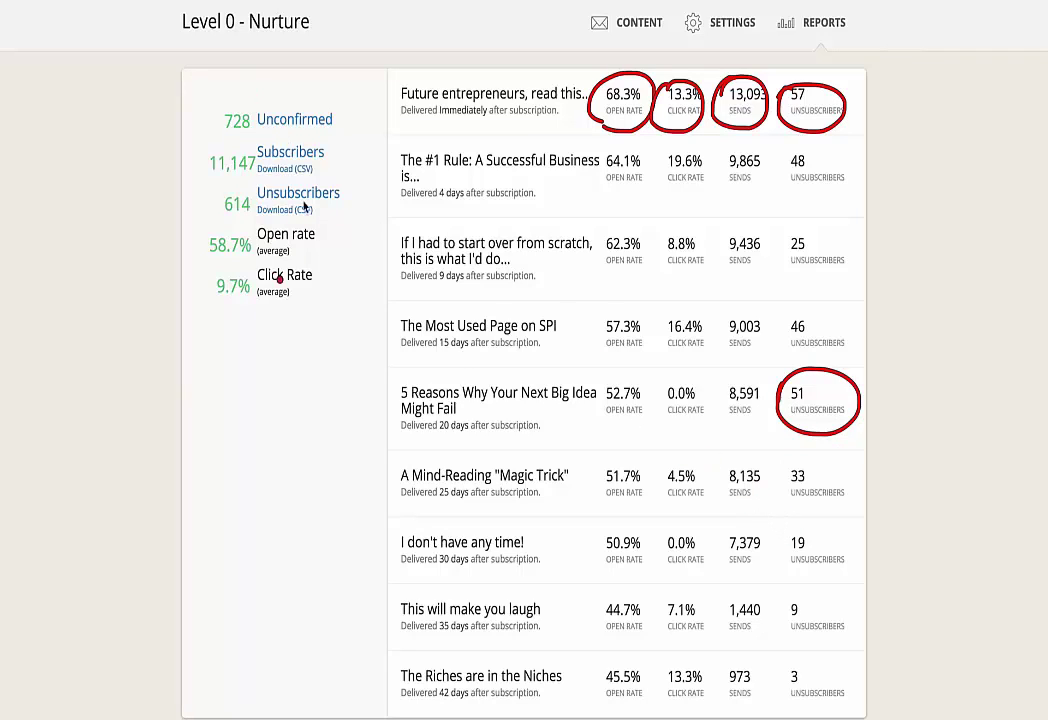
key("Escape")
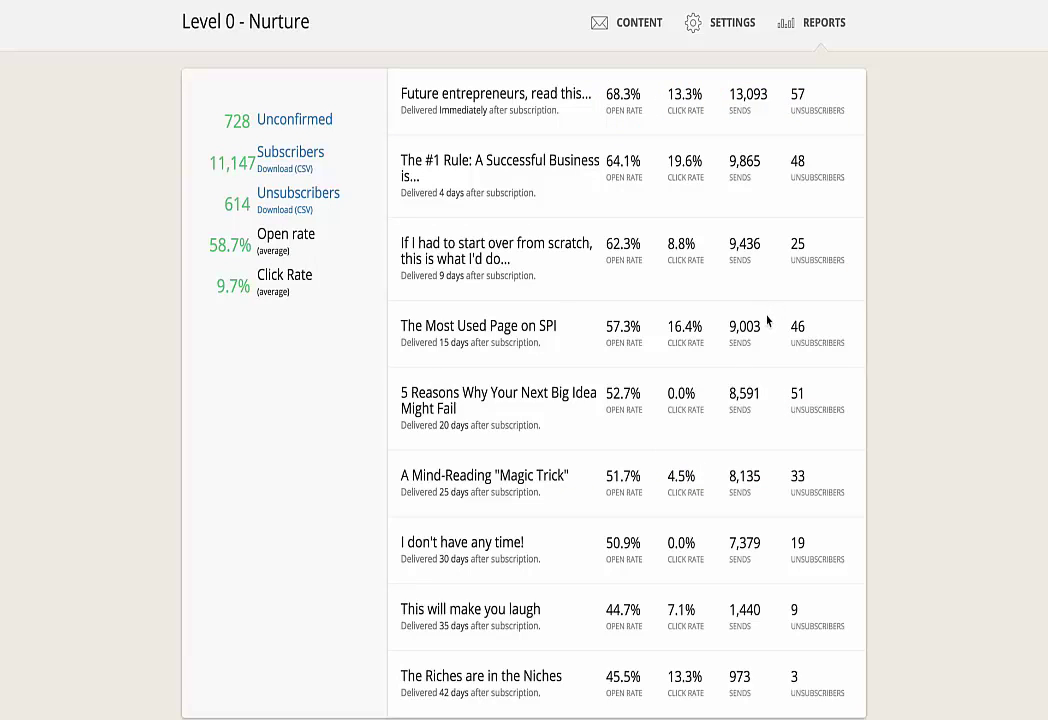
View the Level 0 - Nurture settings and the Level 1 - Nurture report, and return to the Courses overview
left_click(736, 28)
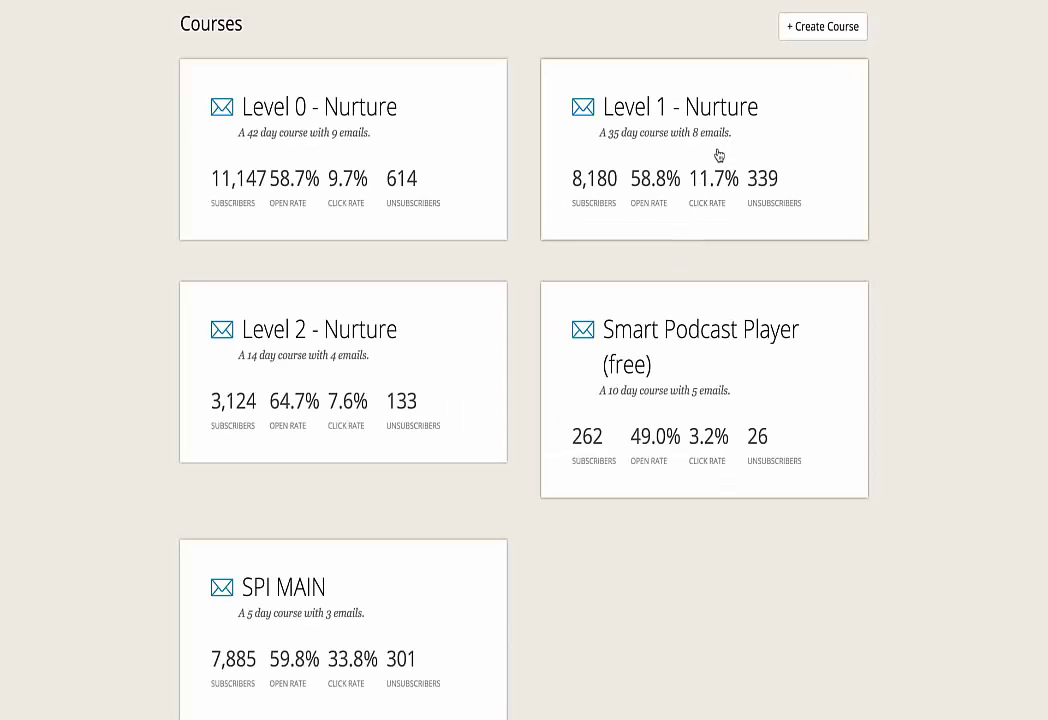
left_click(718, 157)
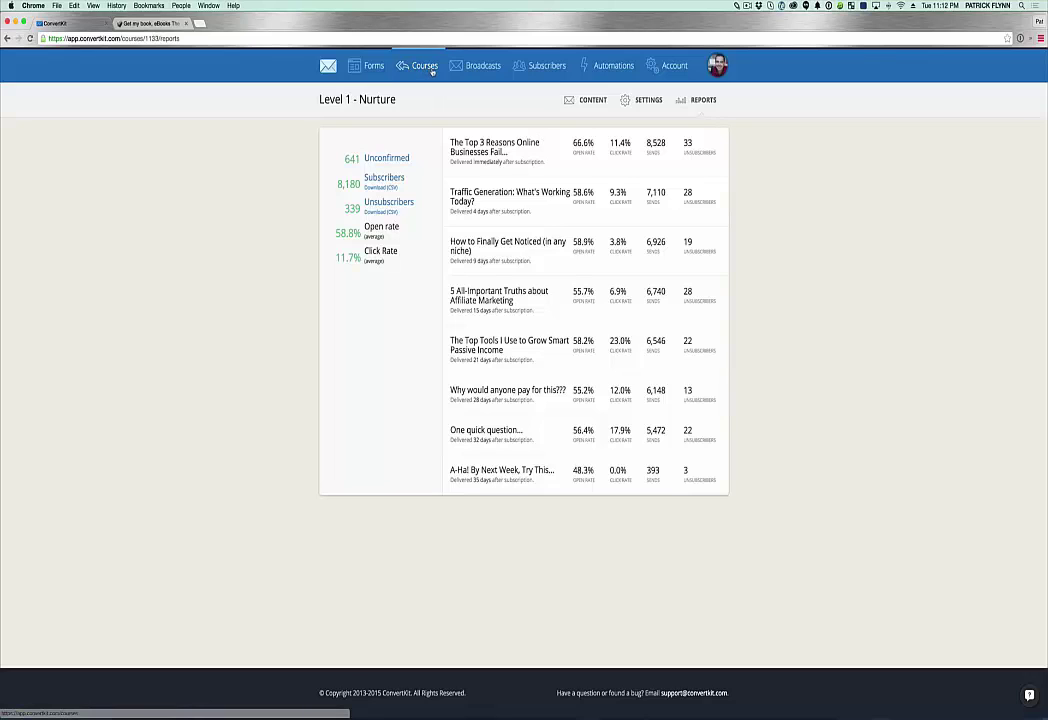
mouse_move(500, 80)
left_mouse_down()
mouse_move(485, 55)
mouse_move(443, 68)
left_mouse_up()
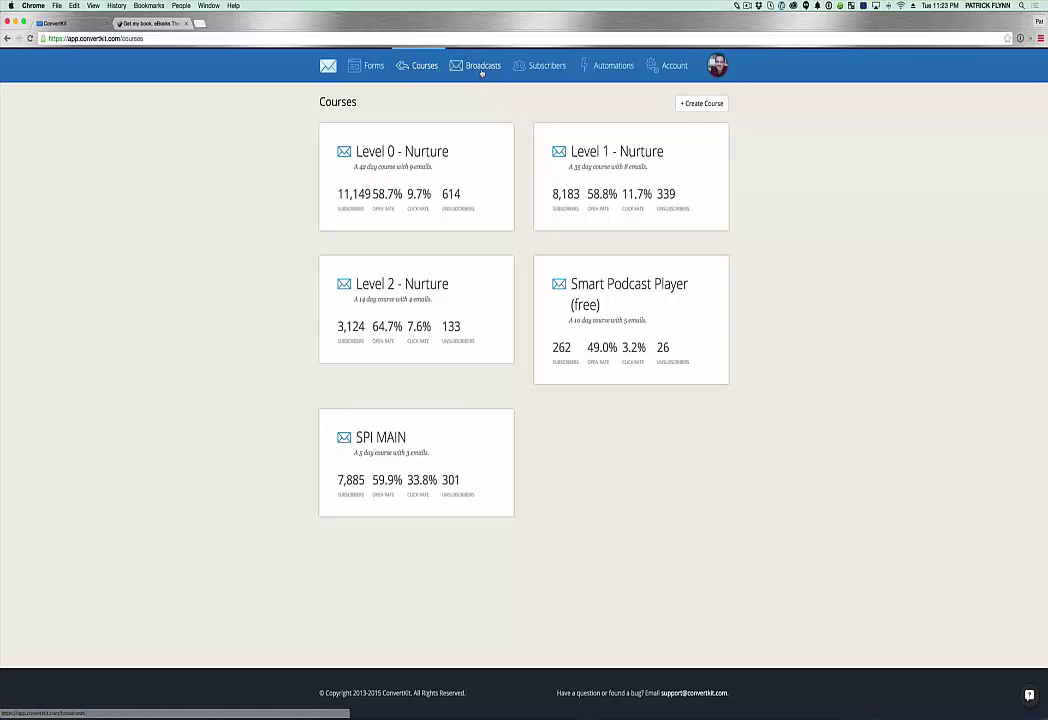
Open Broadcasts, mark the Email the Smart Way broadcast's recipients, and view its report, marking the Resend to Unopens option
left_click(492, 71)
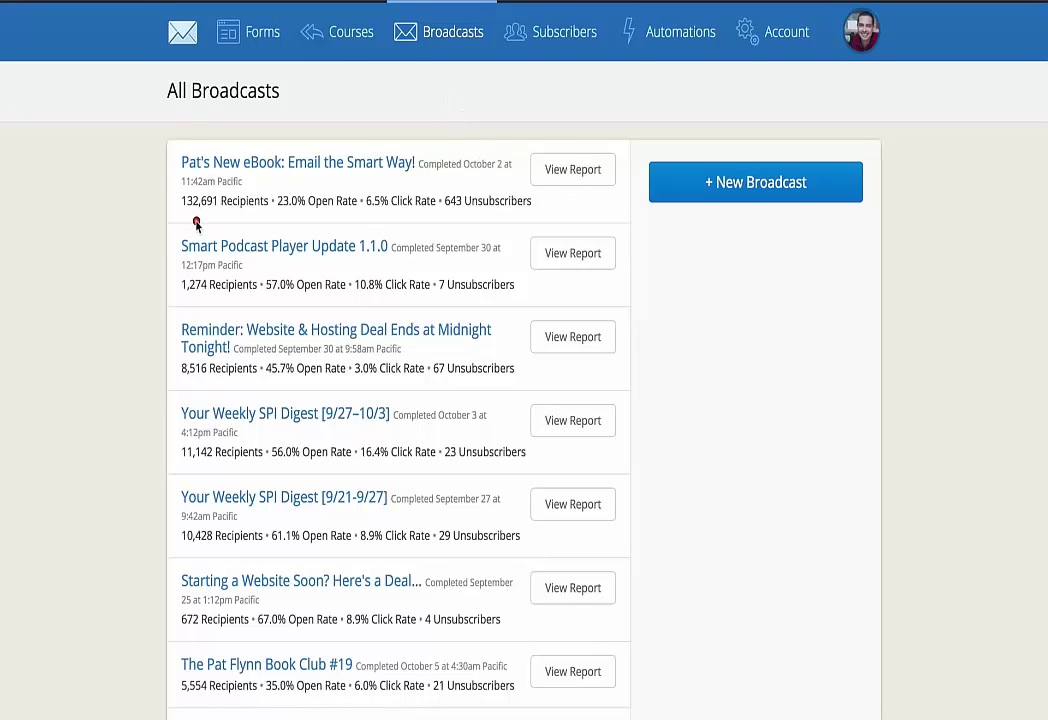
mouse_move(190, 224)
left_mouse_down()
mouse_move(305, 229)
mouse_move(552, 194)
mouse_move(351, 186)
mouse_move(197, 210)
left_mouse_up()
left_click(575, 169)
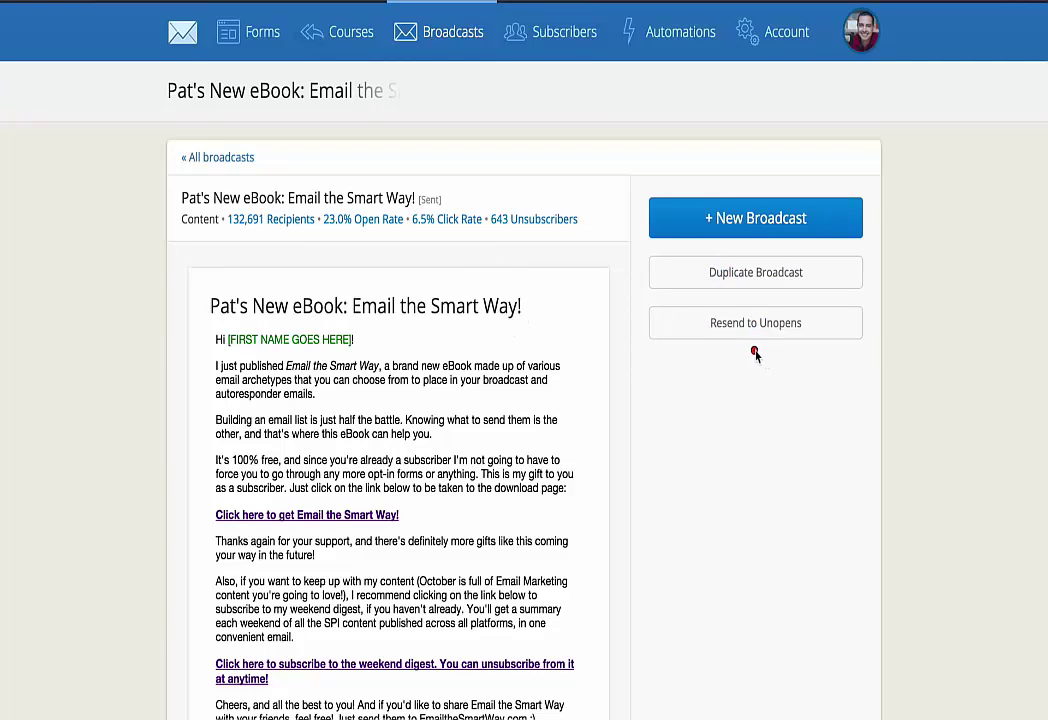
mouse_move(700, 300)
left_mouse_down()
mouse_move(706, 356)
mouse_move(818, 332)
mouse_move(702, 302)
left_mouse_up()
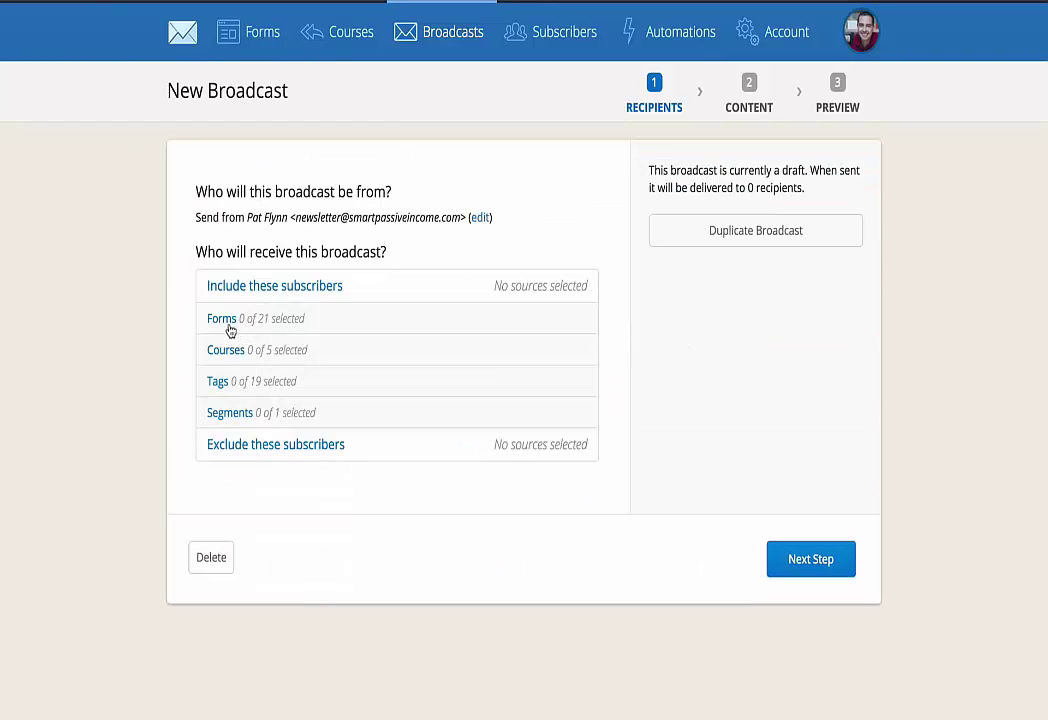
Set the new broadcast's recipients to include the Interest - Future Podcaster tag and exclude the Level 0 - Nurture course
left_click(224, 384)
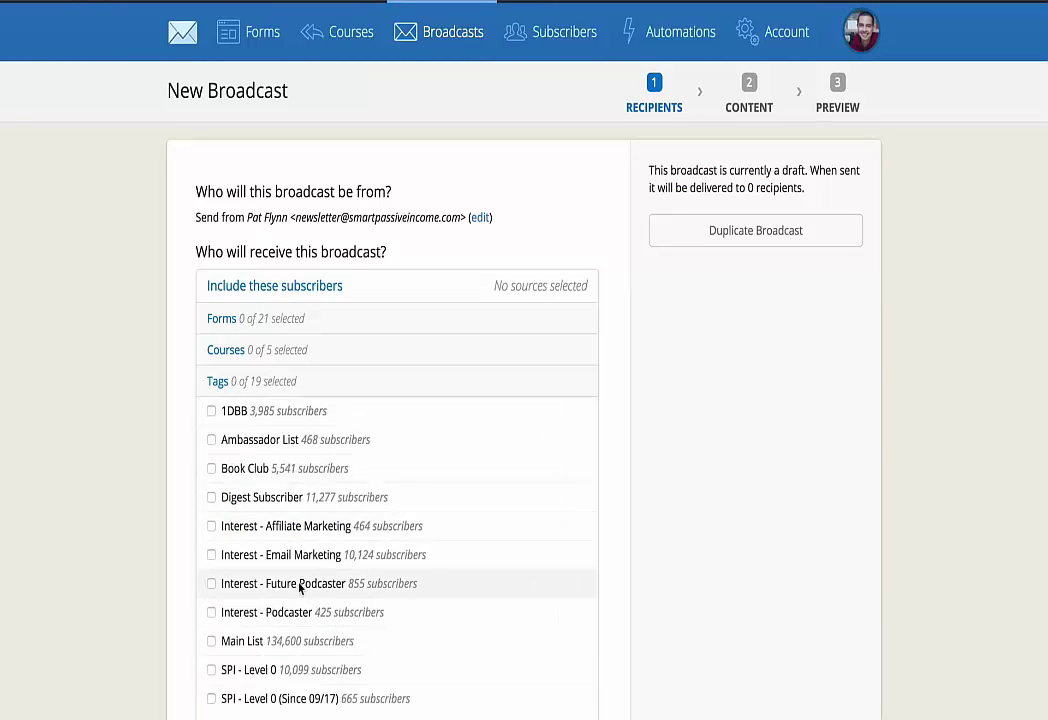
left_click(285, 588)
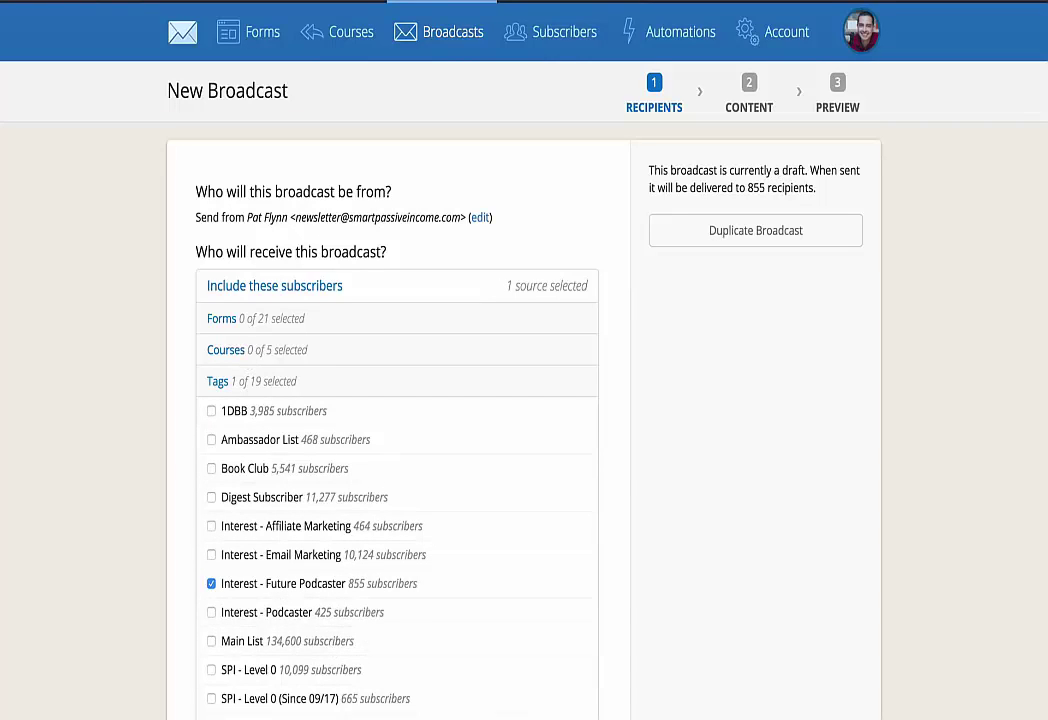
left_click(220, 382)
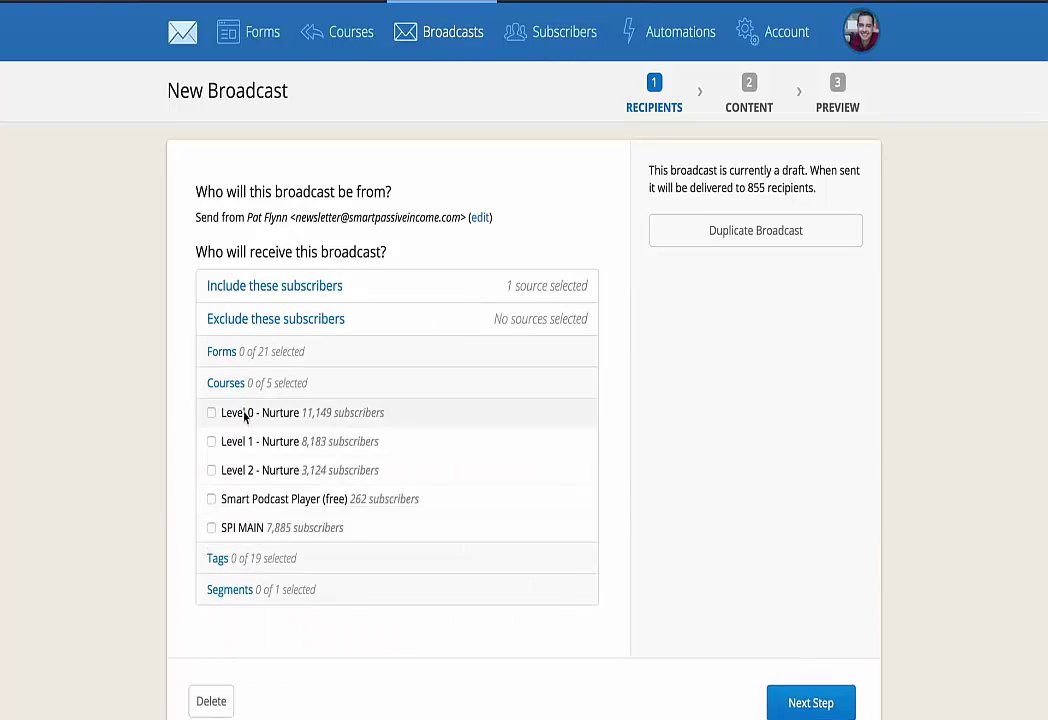
left_click(258, 418)
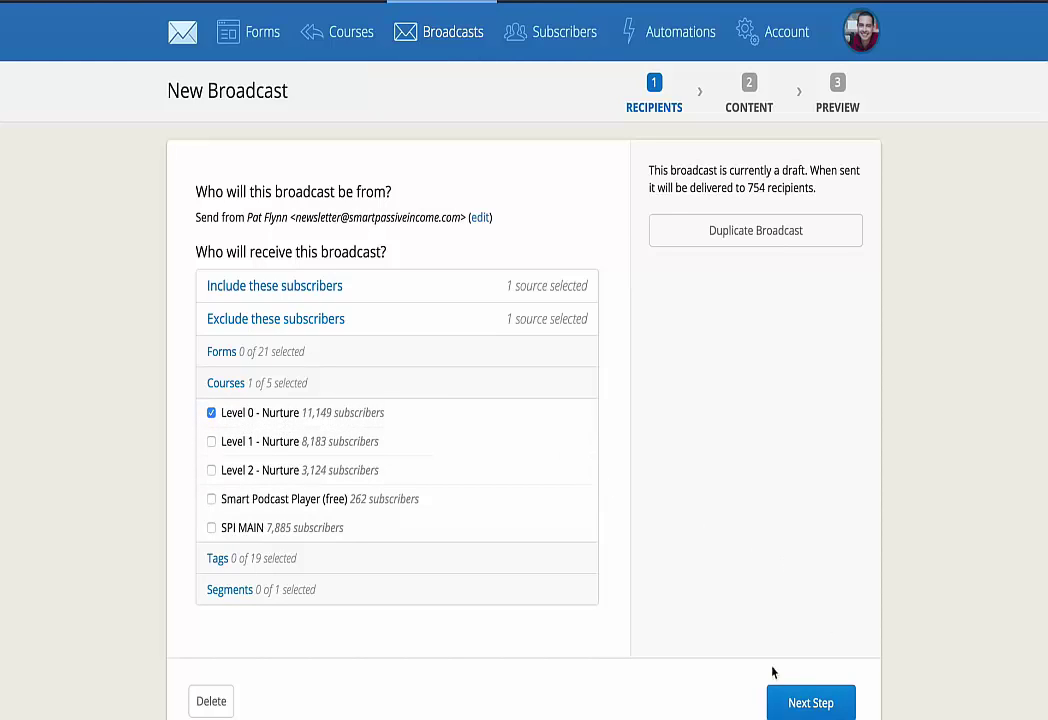
Continue to the broadcast's content, enter "sqsqs" as the email body, and open and dismiss the email preview option
left_click(800, 704)
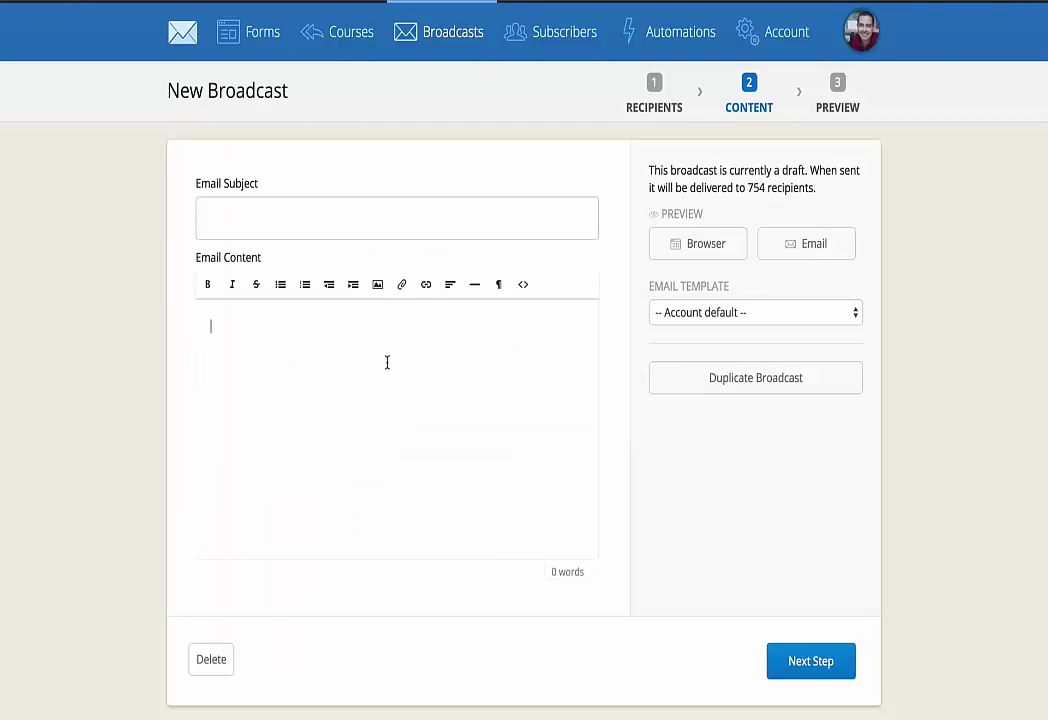
left_click(420, 496)
type("sqsqs")
left_click(800, 252)
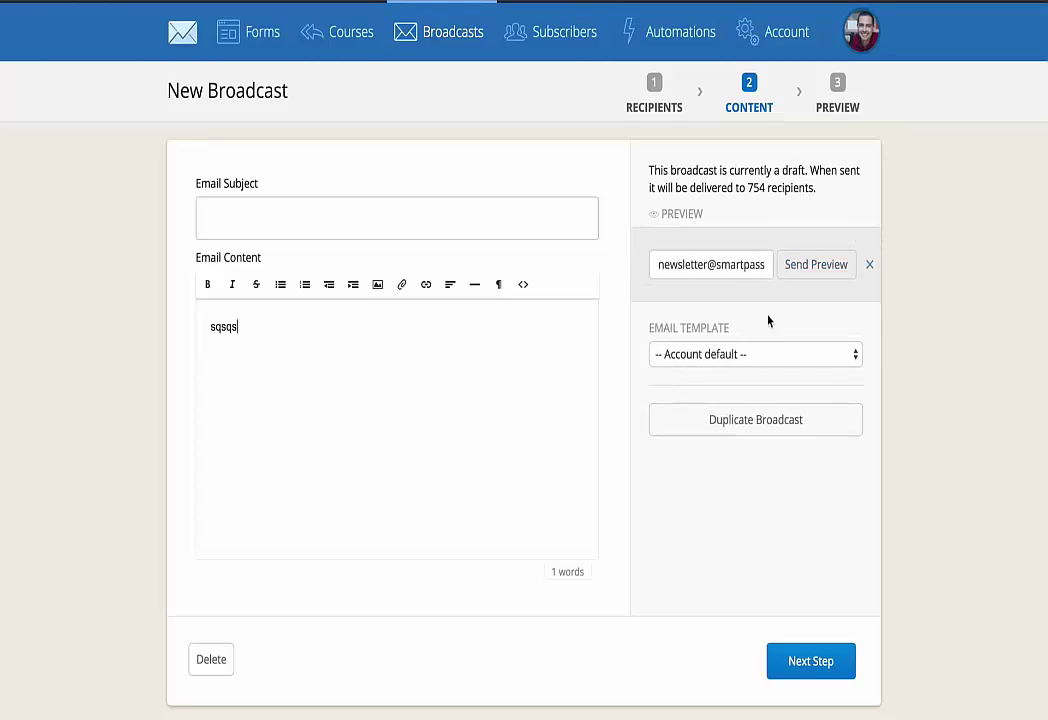
left_click(869, 264)
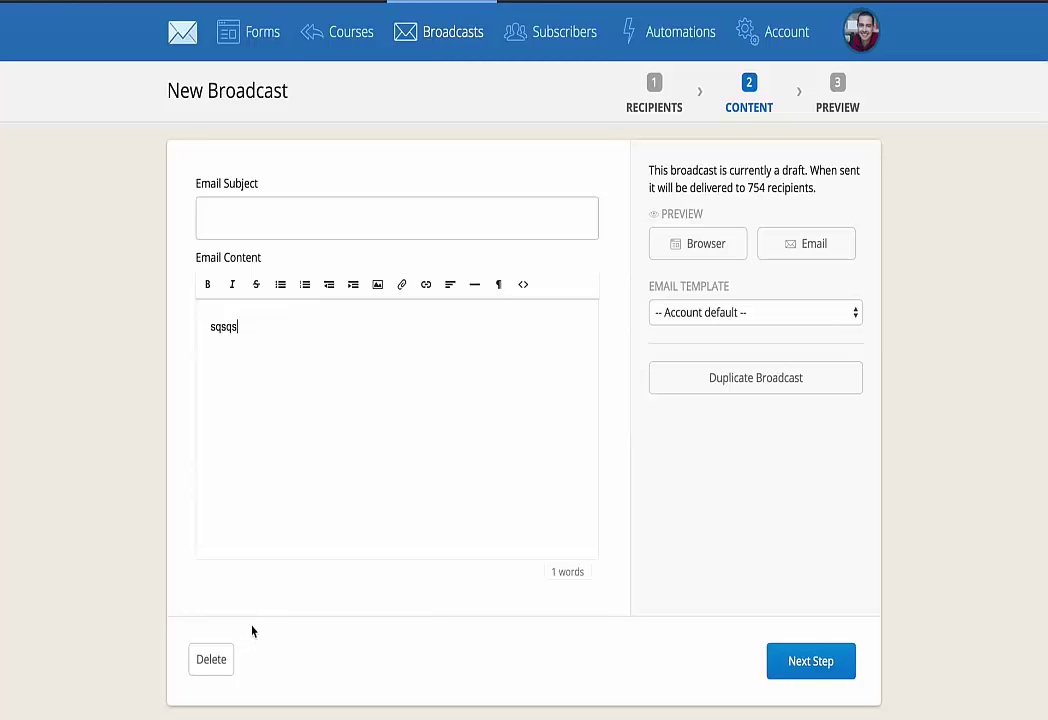
Delete the draft broadcast and confirm the deletion
left_click(220, 669)
left_click(630, 319)
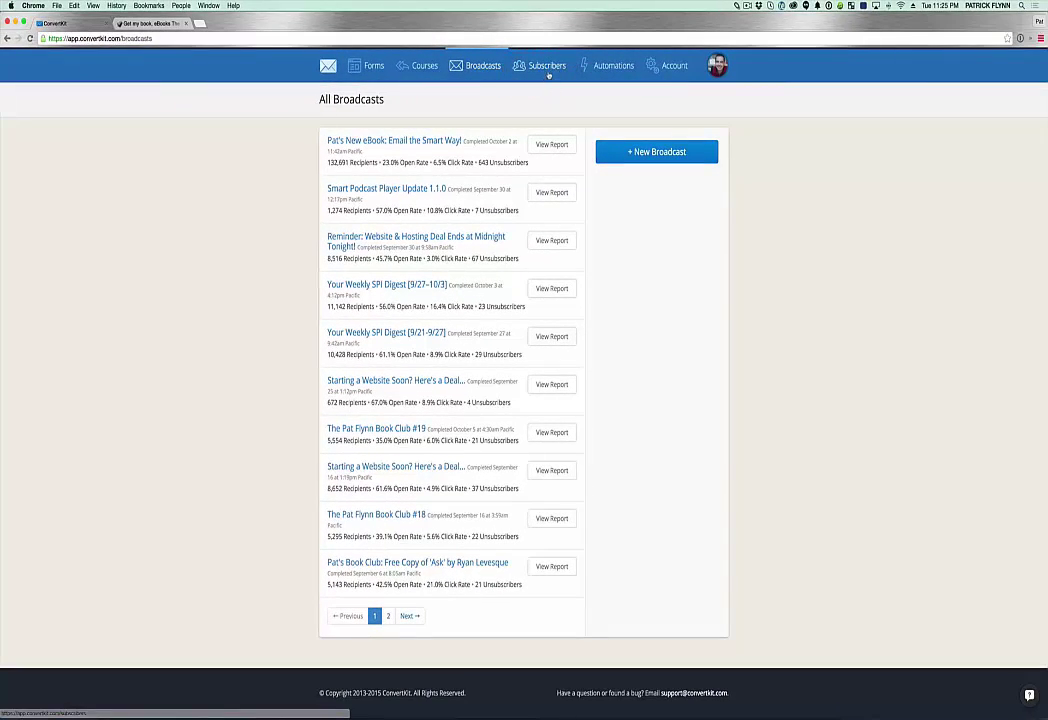
Open the Subscribers list, mark the Tags section and its Book Club and Digest Subscriber tags, and clear the marks
left_click(547, 66)
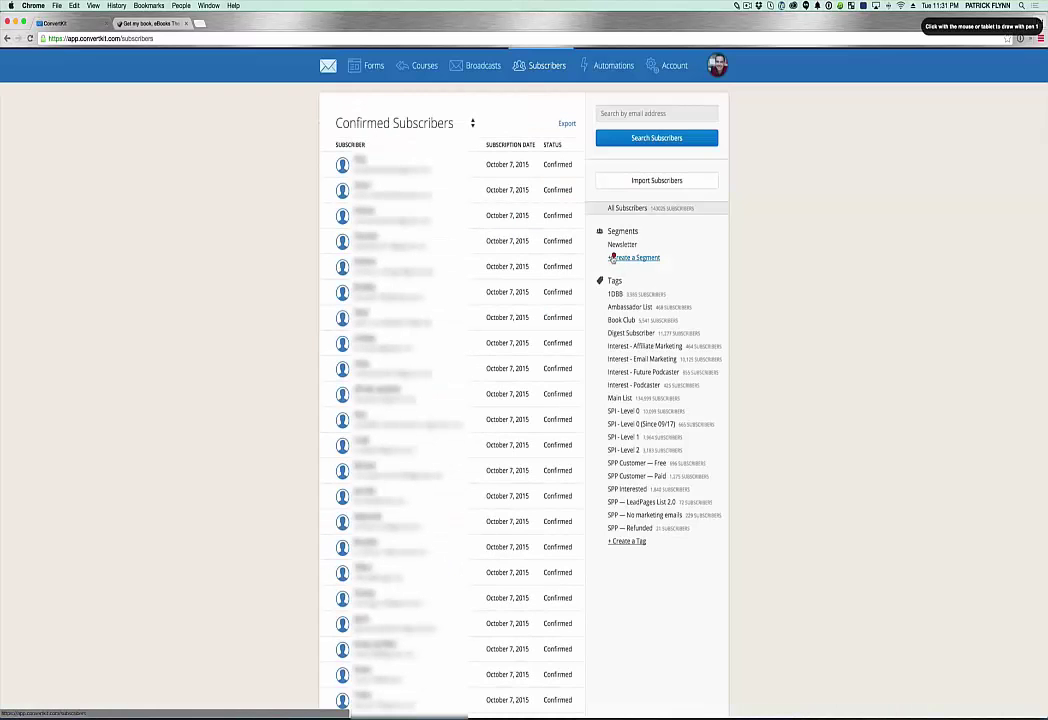
mouse_move(598, 272)
left_mouse_down()
mouse_move(582, 391)
mouse_move(588, 527)
mouse_move(711, 561)
mouse_move(762, 423)
mouse_move(603, 265)
left_mouse_up()
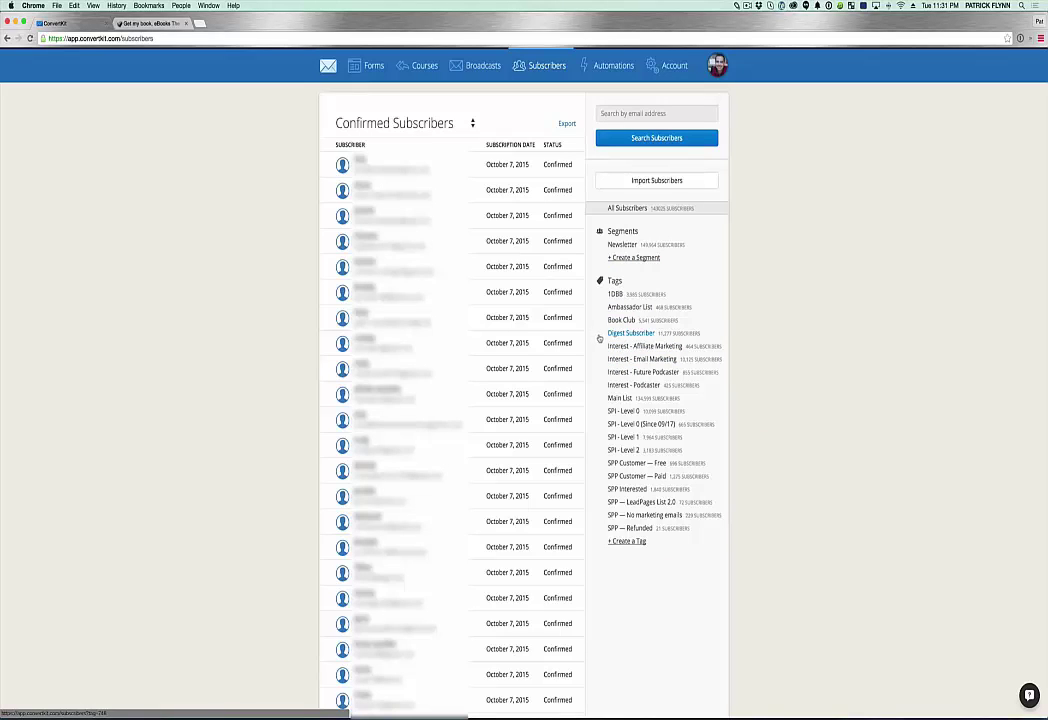
key("ctrl+1")
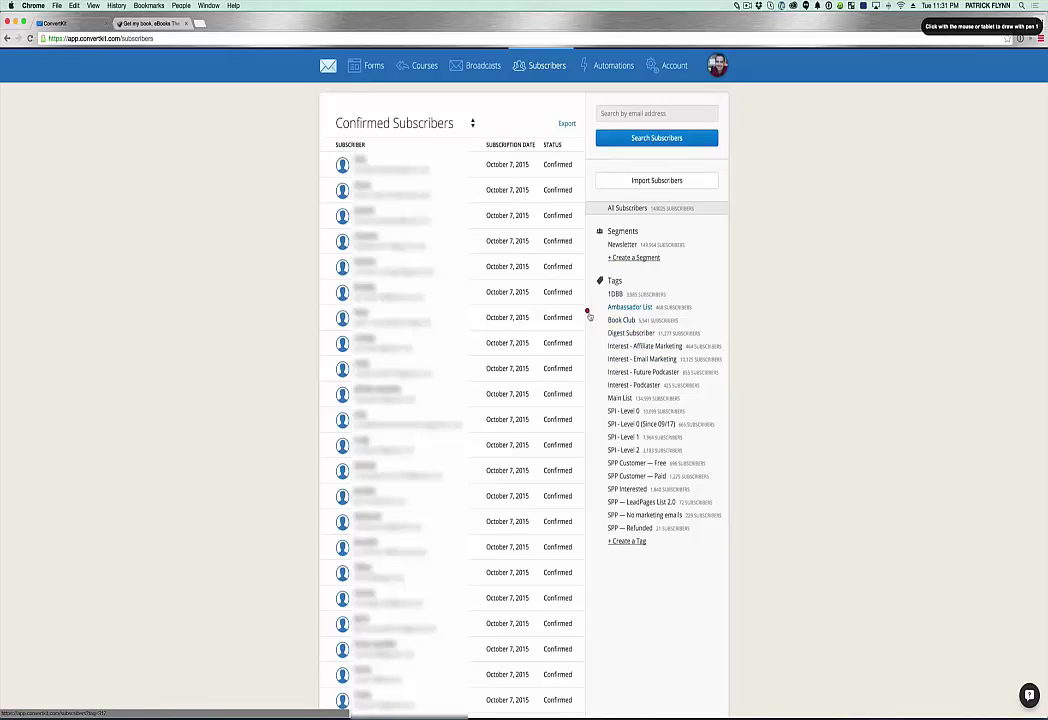
left_click_drag(594, 321, 605, 322)
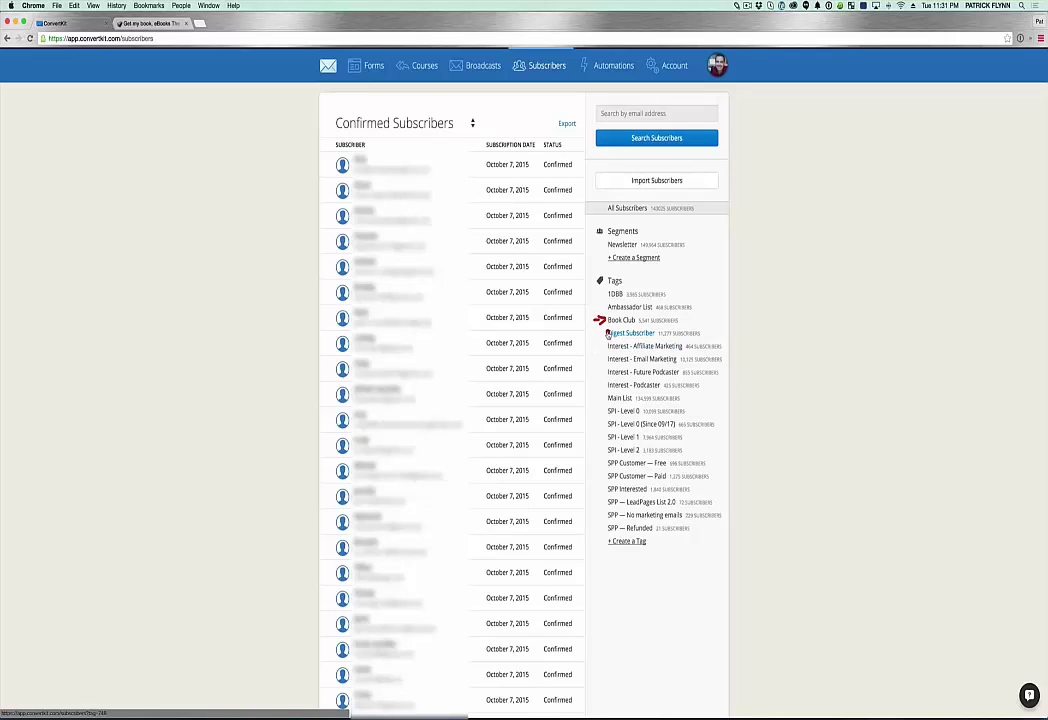
left_click_drag(595, 335, 605, 337)
left_click_drag(657, 337, 672, 335)
key("Escape")
Mark the Interest - Affiliate Marketing and Interest - Email Marketing tags, and clear the marks
mouse_move(598, 345)
left_mouse_down()
mouse_move(608, 344)
mouse_move(608, 358)
left_mouse_up()
left_click_drag(734, 348, 726, 368)
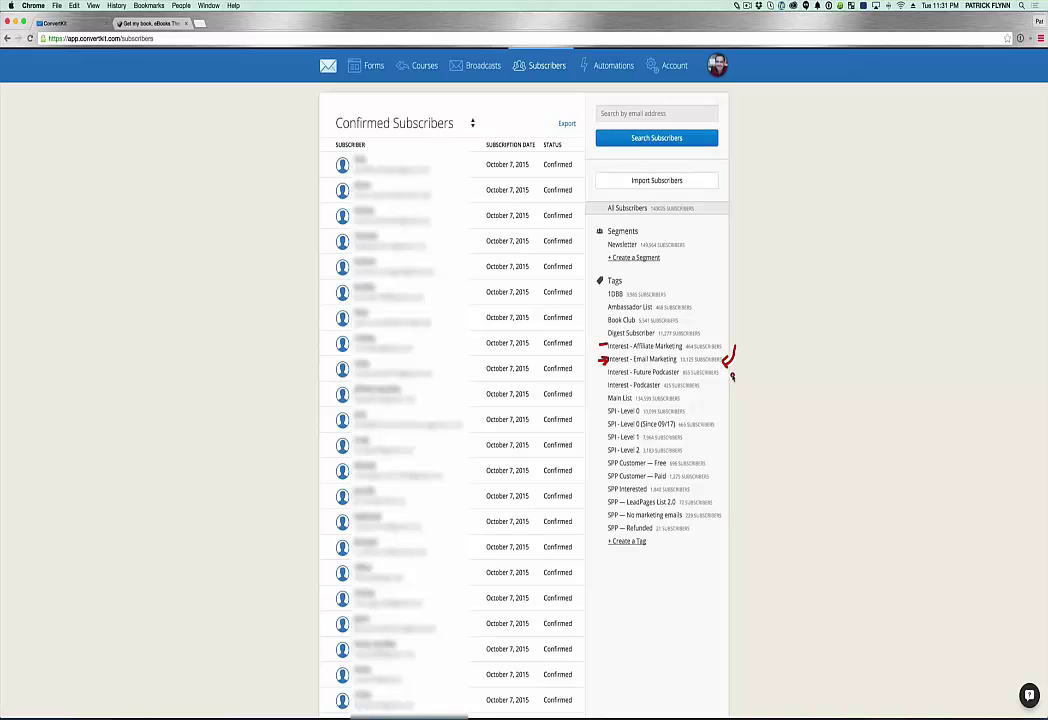
key("Escape")
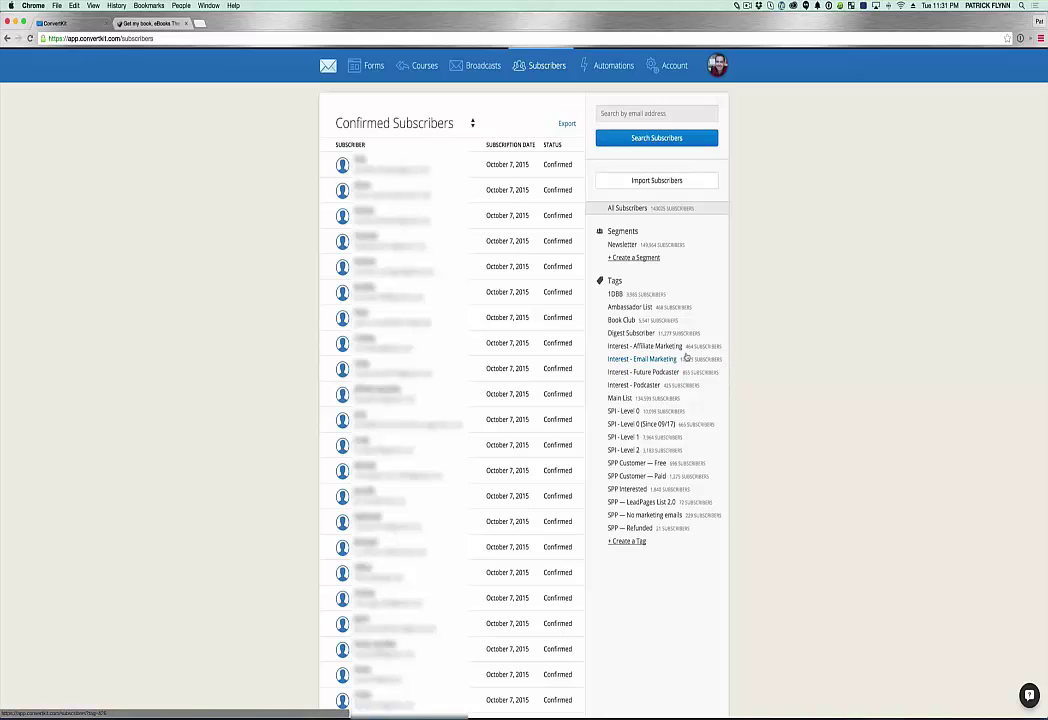
Mark the subscriber count of the Interest - Email Marketing tag
left_click_drag(681, 366, 700, 367)
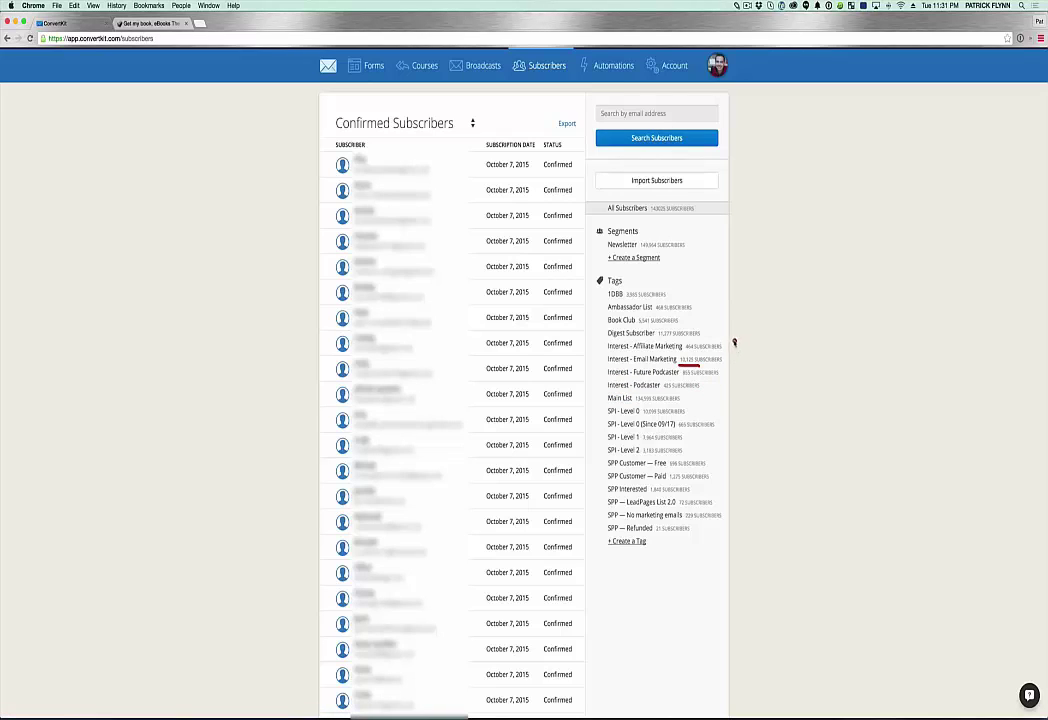
left_click_drag(741, 340, 733, 366)
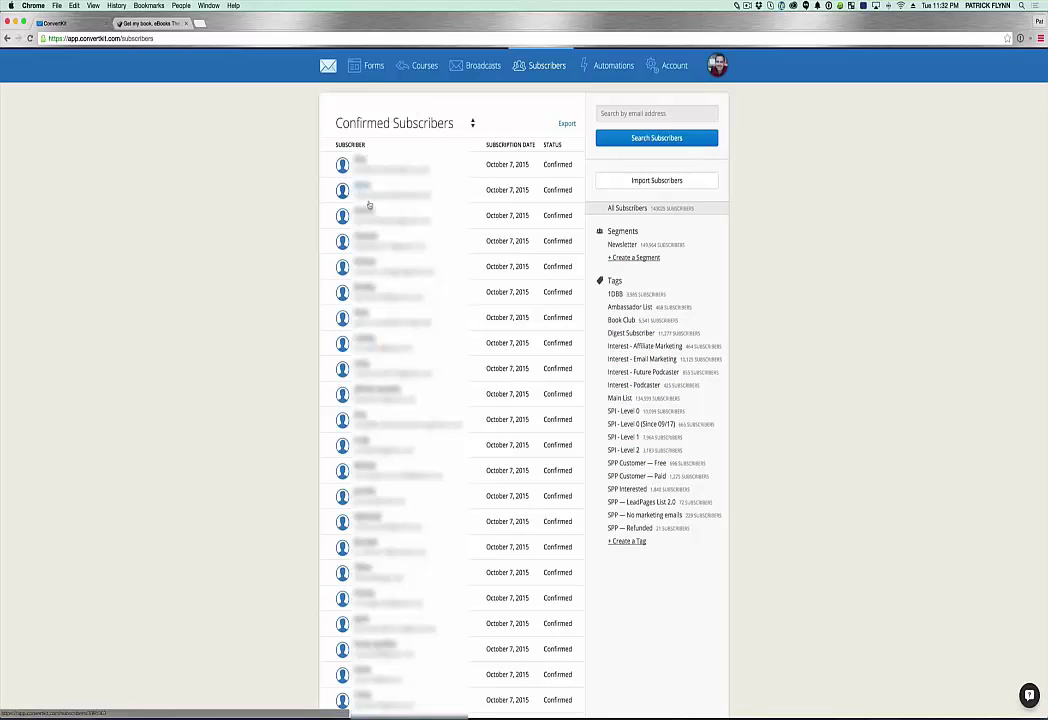
Open a subscriber's profile, circle the Email the Smart Way - LeadBox form, the download email and the Interest - Email Marketing tag, and clear the marks
left_click(371, 571)
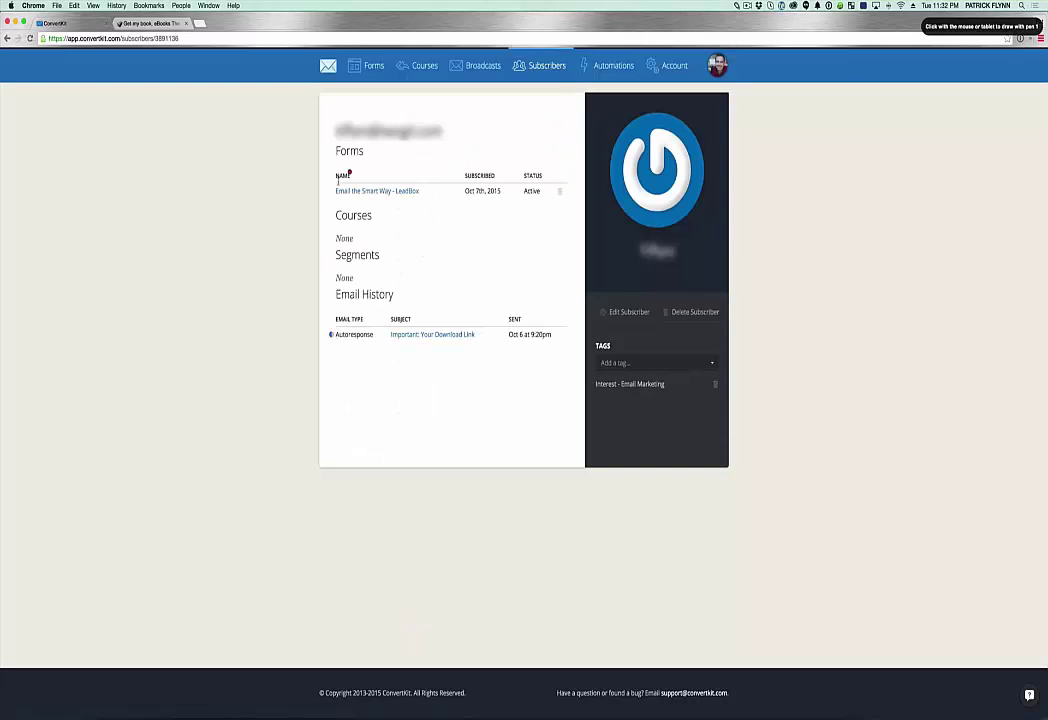
mouse_move(330, 171)
left_mouse_down()
mouse_move(419, 202)
mouse_move(340, 158)
left_mouse_up()
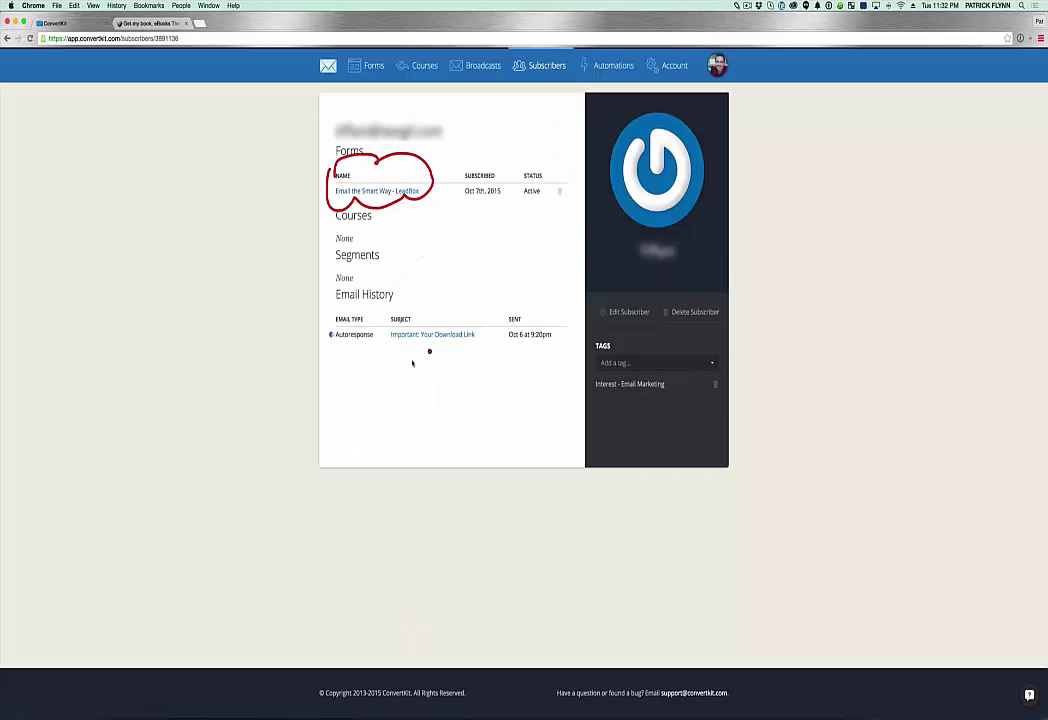
mouse_move(388, 315)
left_mouse_down()
mouse_move(415, 348)
mouse_move(485, 315)
mouse_move(405, 300)
mouse_move(339, 344)
left_mouse_up()
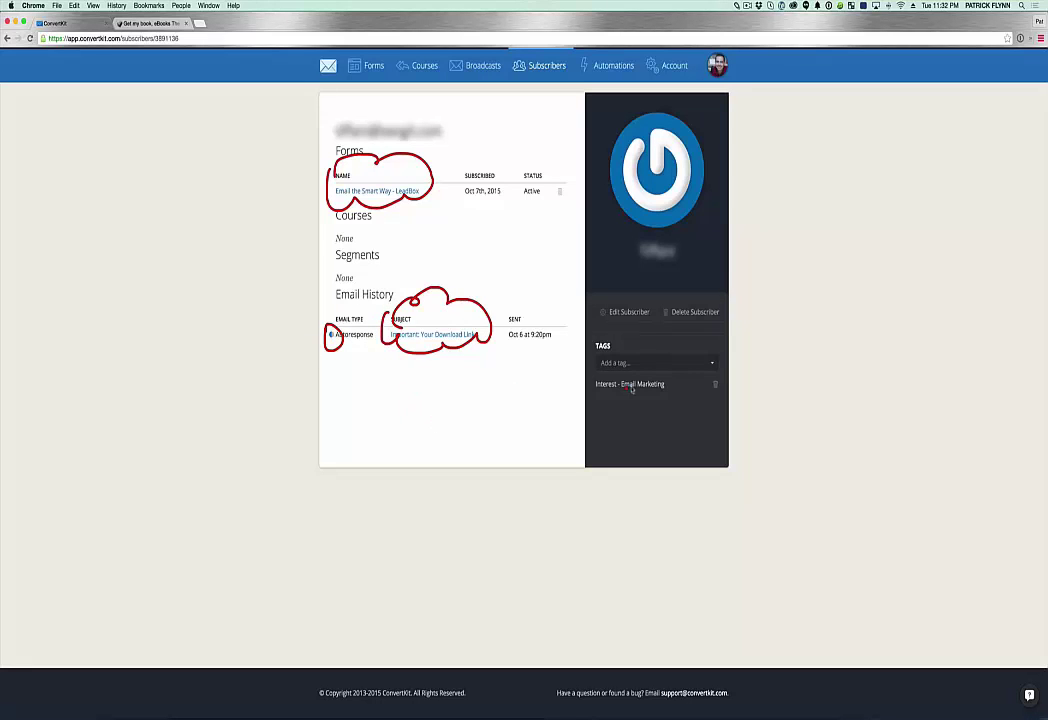
mouse_move(599, 384)
left_mouse_down()
mouse_move(612, 405)
mouse_move(723, 396)
mouse_move(695, 364)
mouse_move(600, 364)
left_mouse_up()
key("Escape")
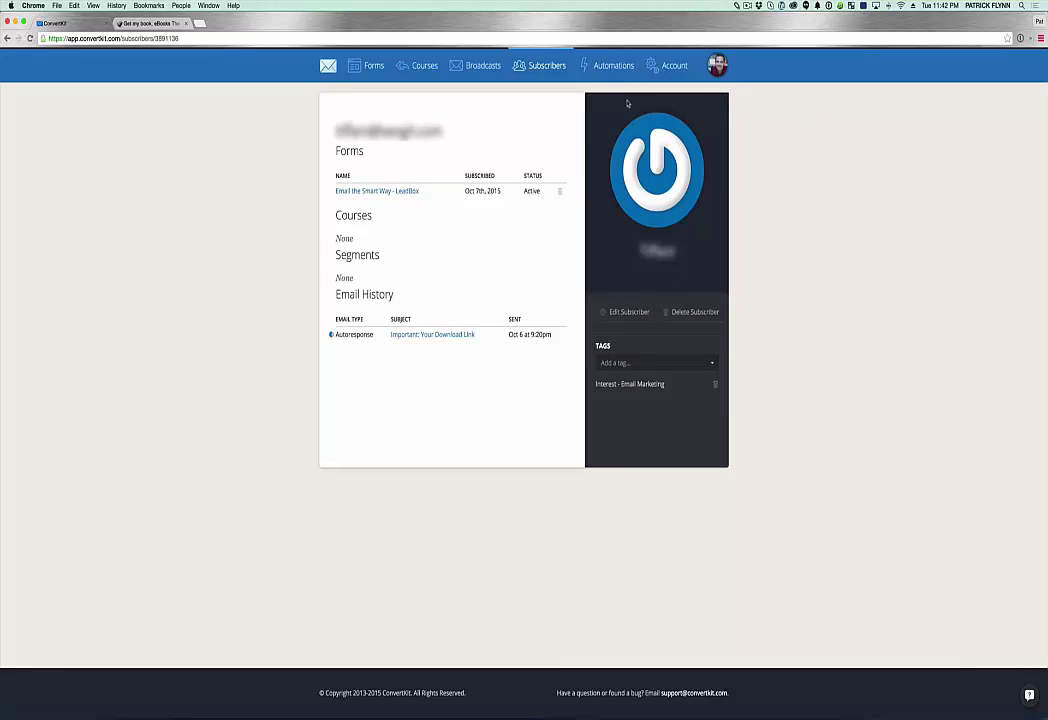
Circle the Automations section with the drawing pen and clear the mark
key("ctrl+1")
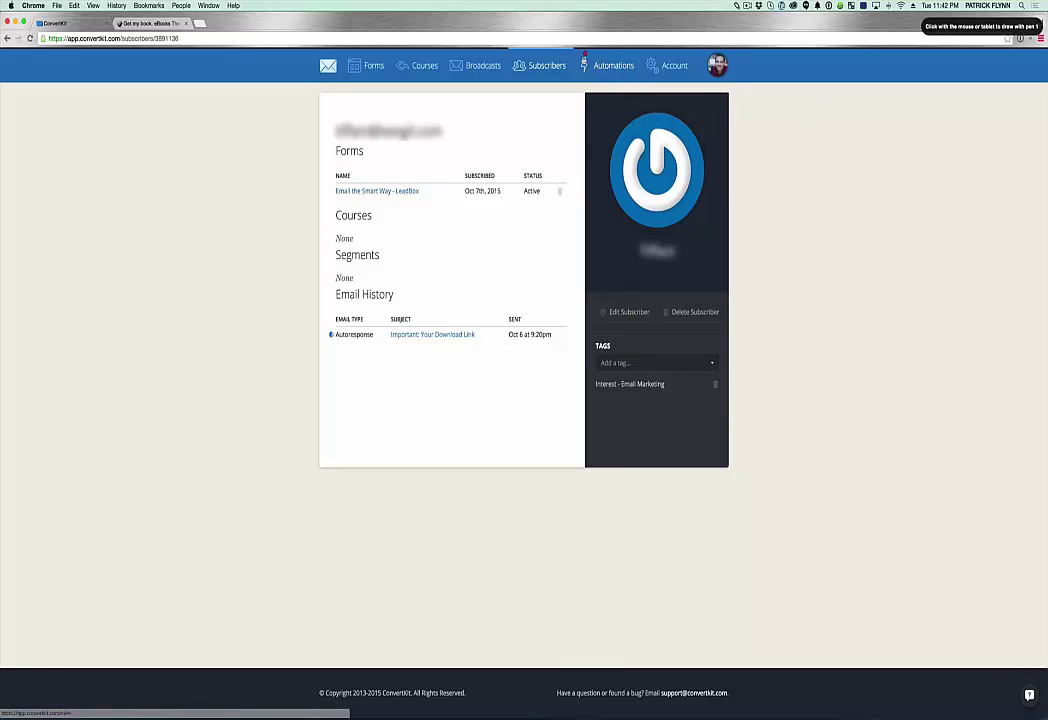
mouse_move(576, 84)
left_mouse_down()
mouse_move(648, 78)
mouse_move(620, 41)
mouse_move(576, 58)
mouse_move(582, 88)
left_mouse_up()
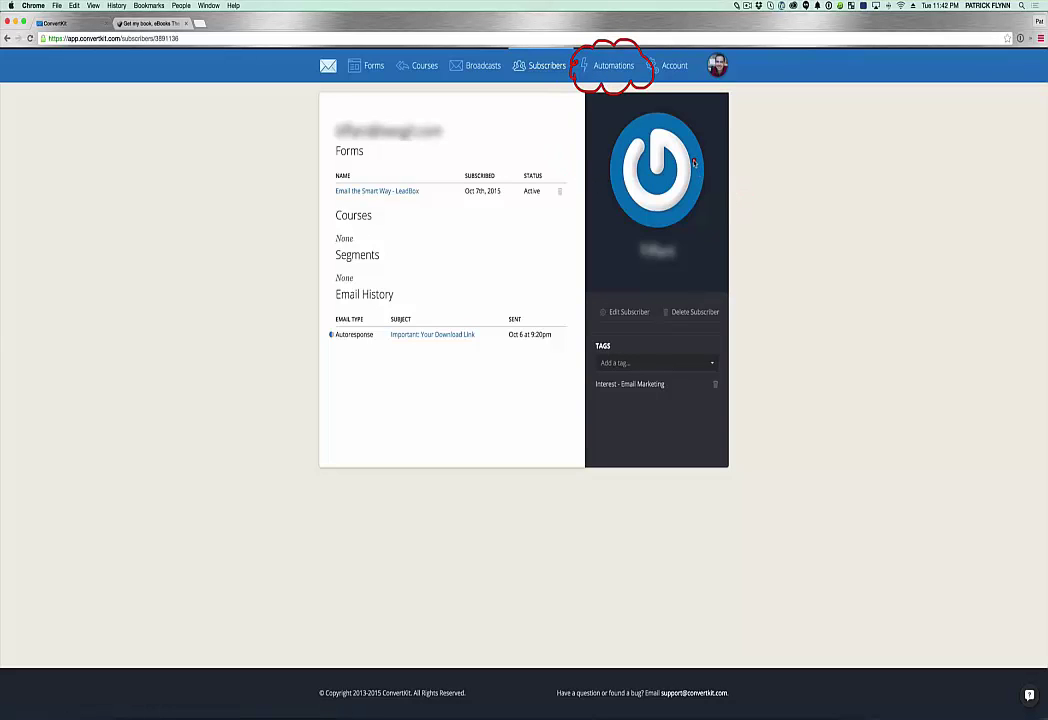
key("Escape")
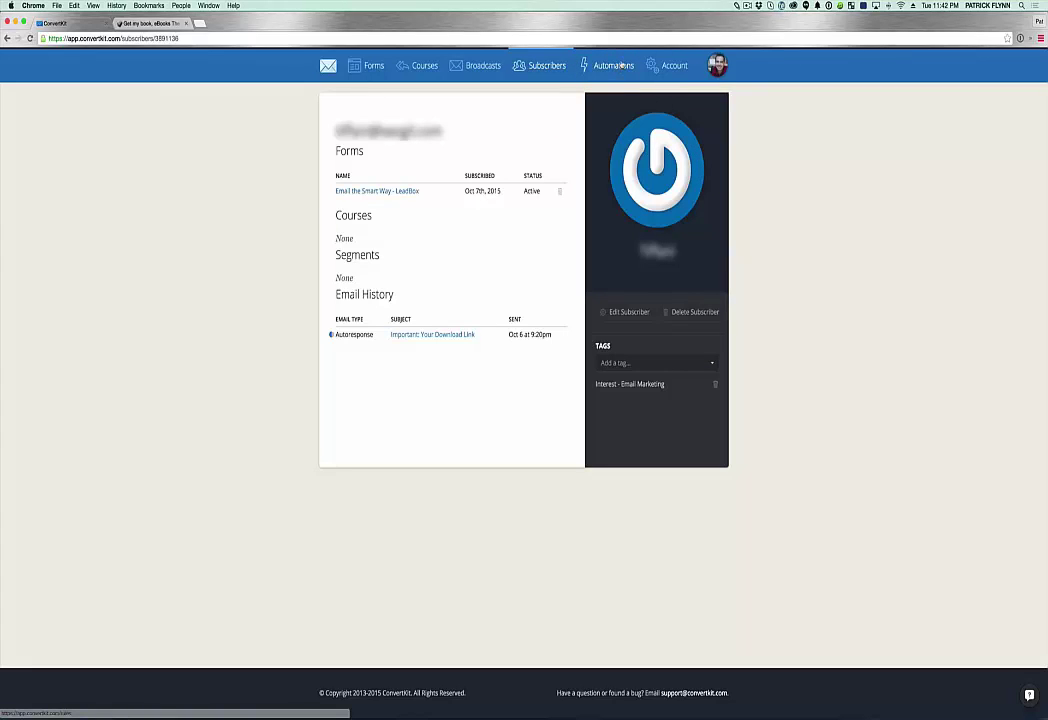
Start a new automation rule, circle its Trigger and Action headings, and clear the marks
left_click(628, 70)
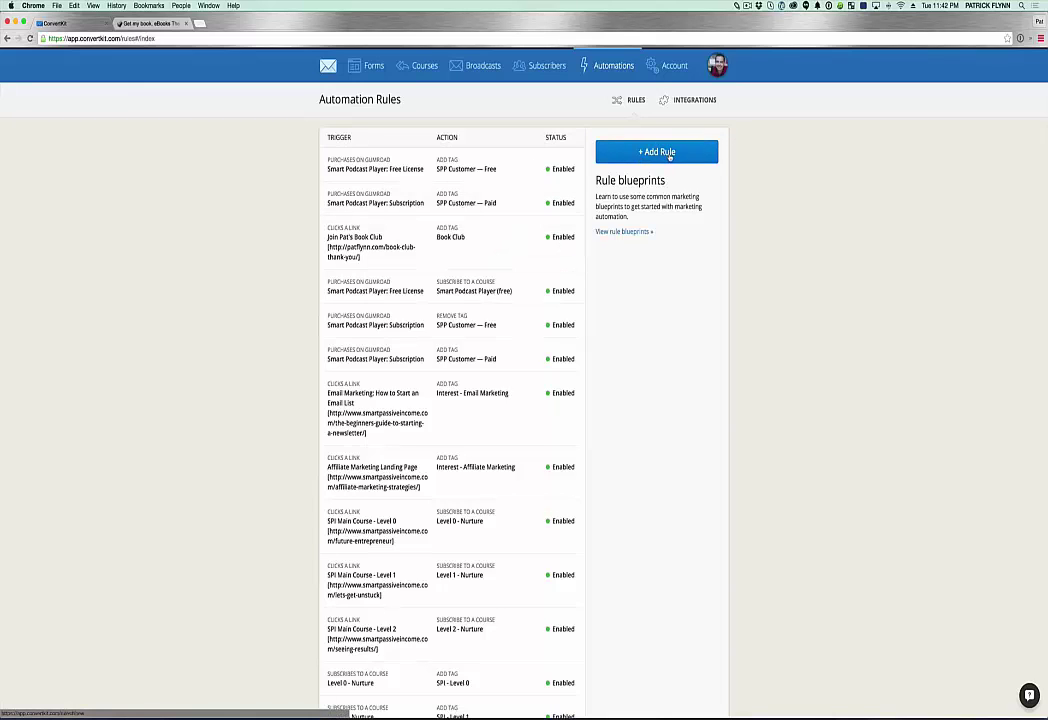
left_click(670, 156)
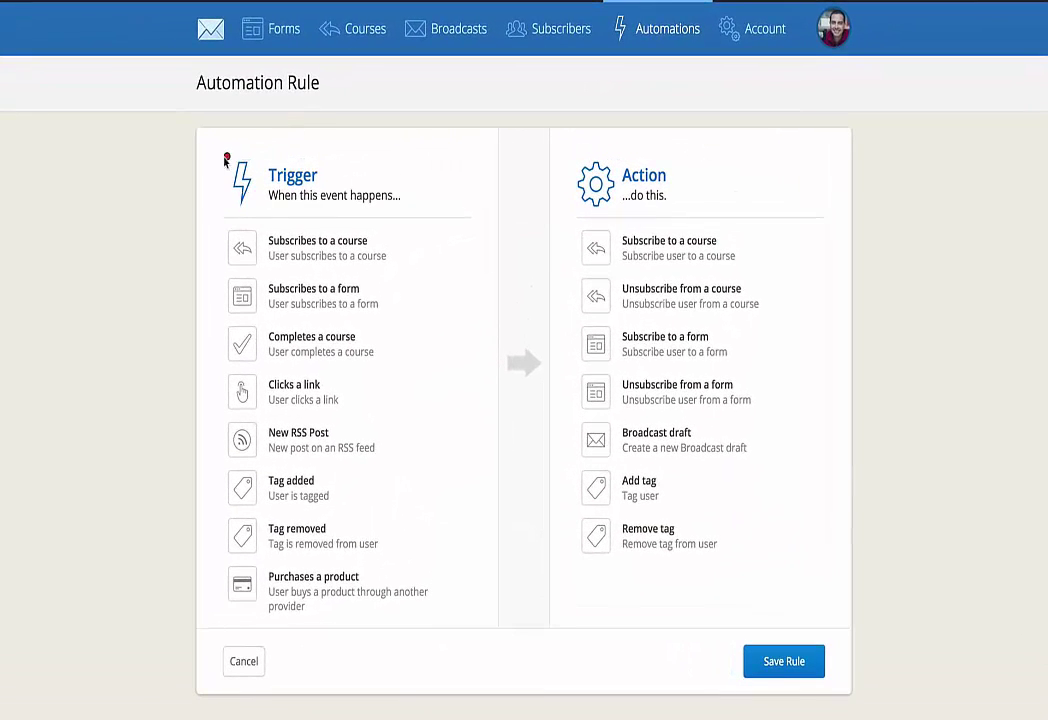
mouse_move(216, 160)
left_mouse_down()
mouse_move(380, 225)
mouse_move(348, 155)
mouse_move(228, 152)
left_mouse_up()
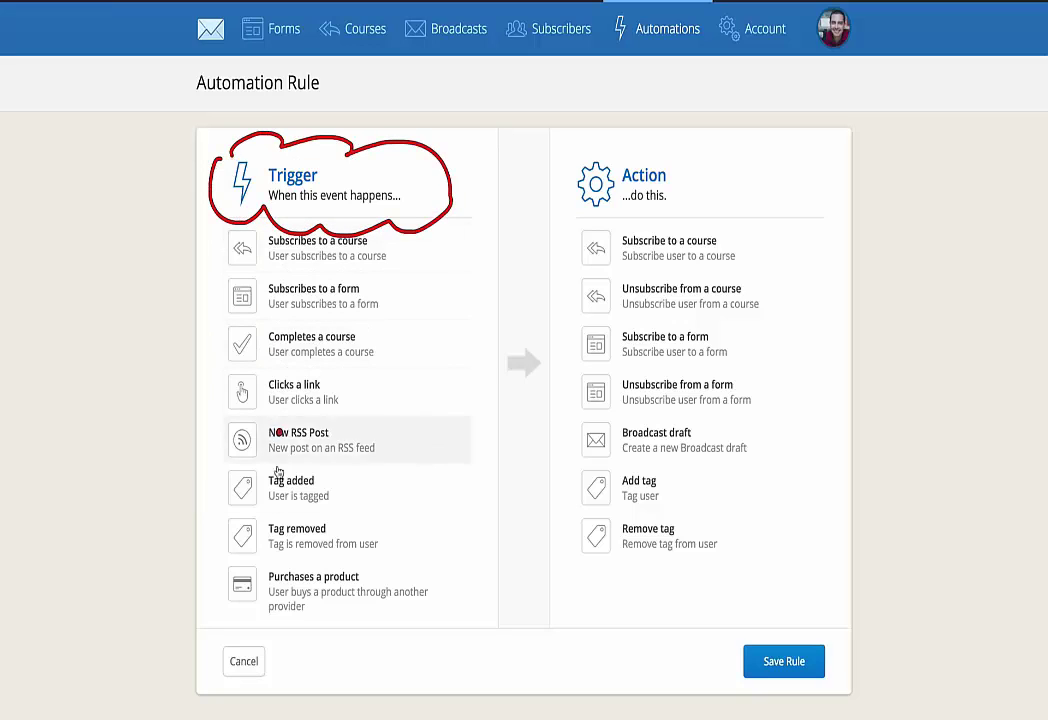
mouse_move(575, 145)
left_mouse_down()
mouse_move(590, 222)
mouse_move(624, 133)
mouse_move(575, 213)
left_mouse_up()
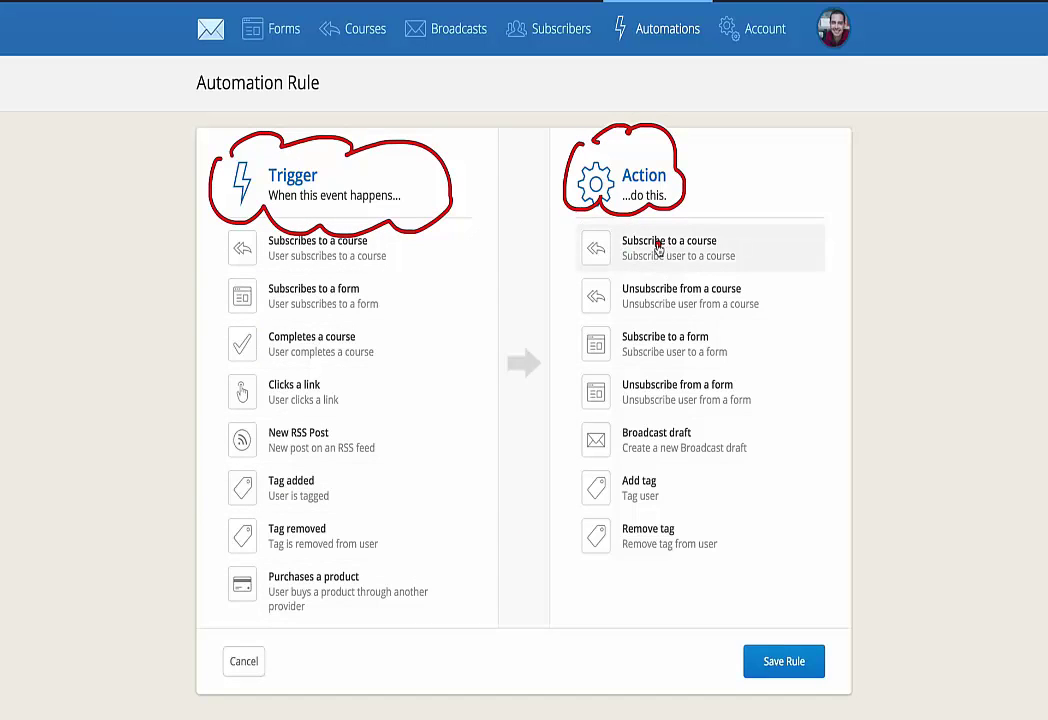
key("Escape")
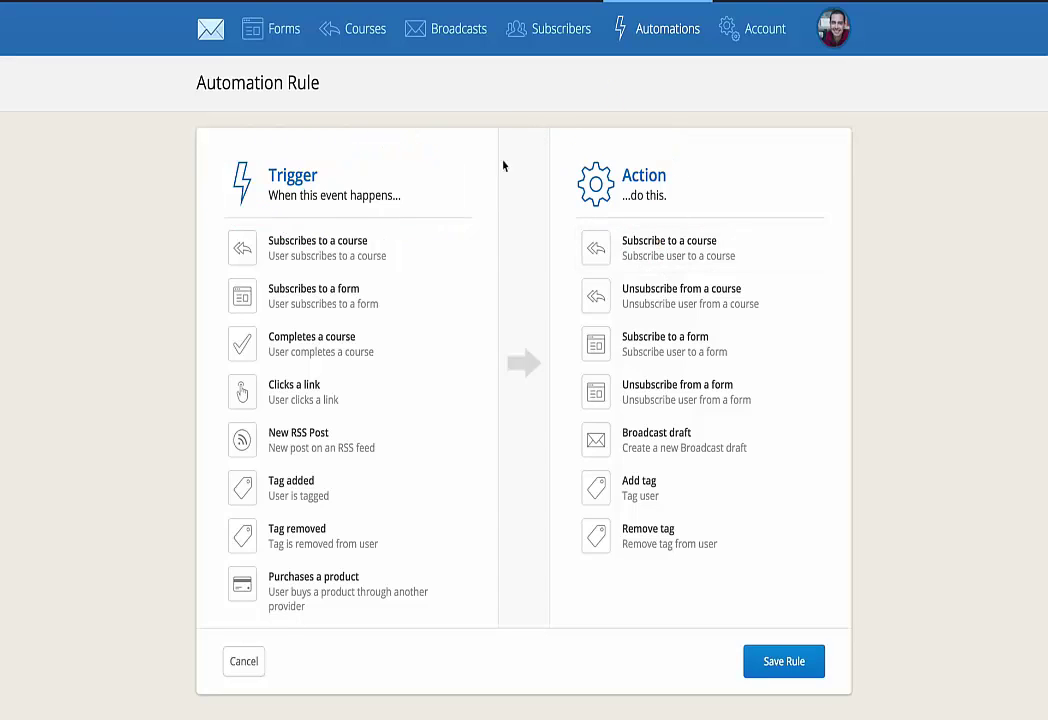
Set the rule to add the Book Club tag when someone subscribes to the Book Club form, and remove both the trigger and the action
left_click(325, 292)
left_click(322, 308)
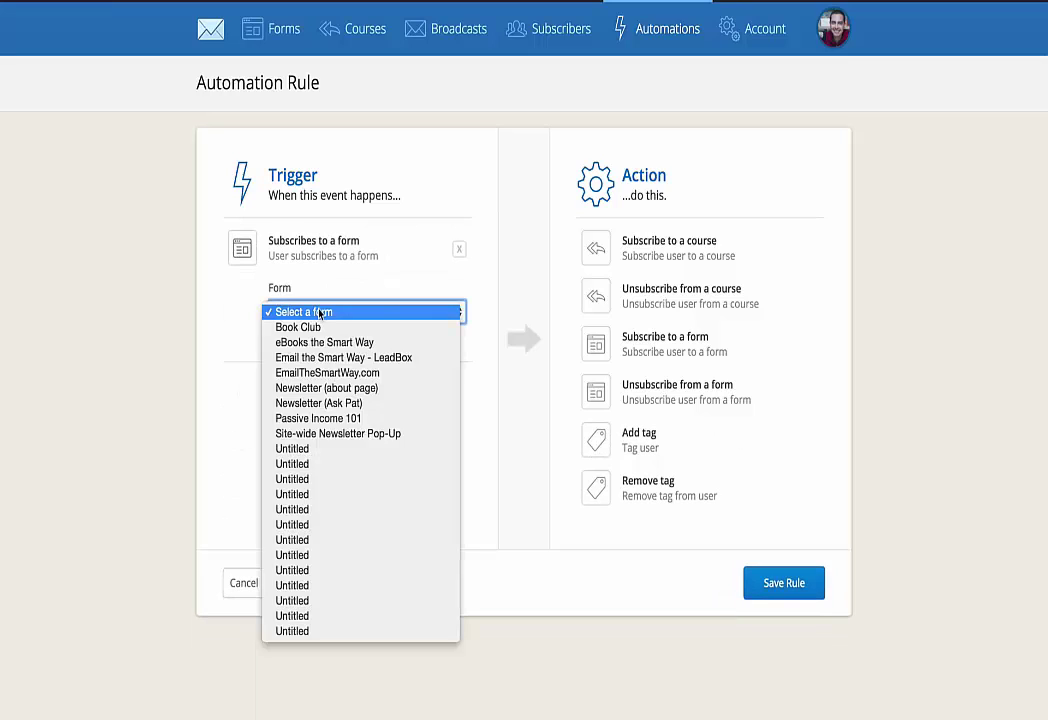
left_click(315, 326)
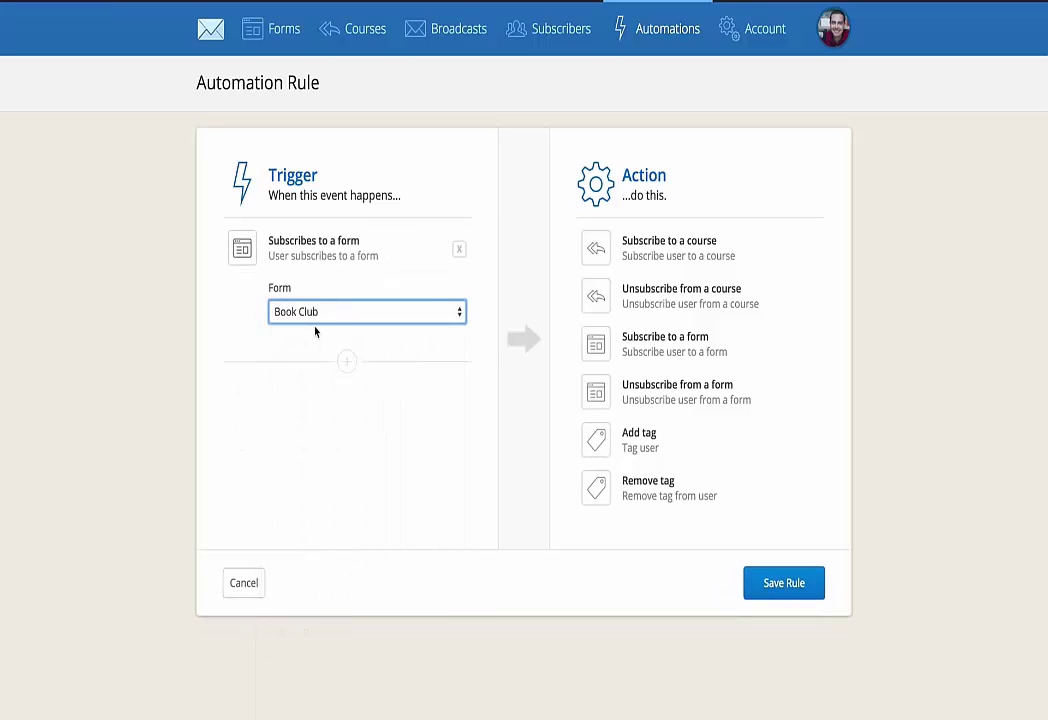
left_click(622, 443)
left_click(677, 314)
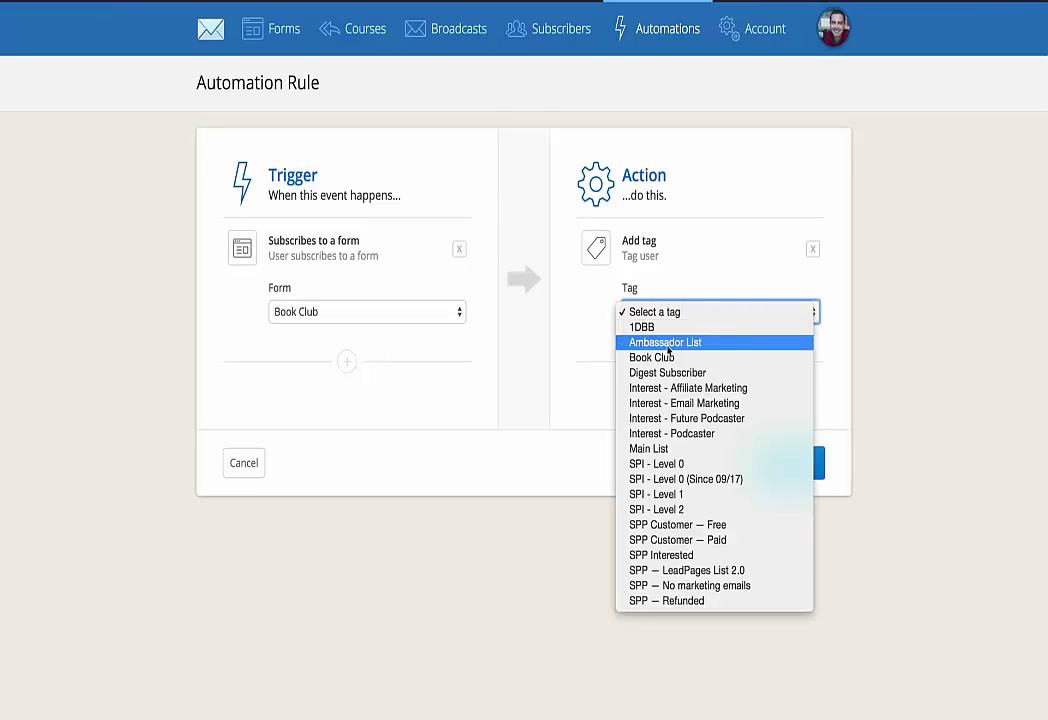
left_click(651, 357)
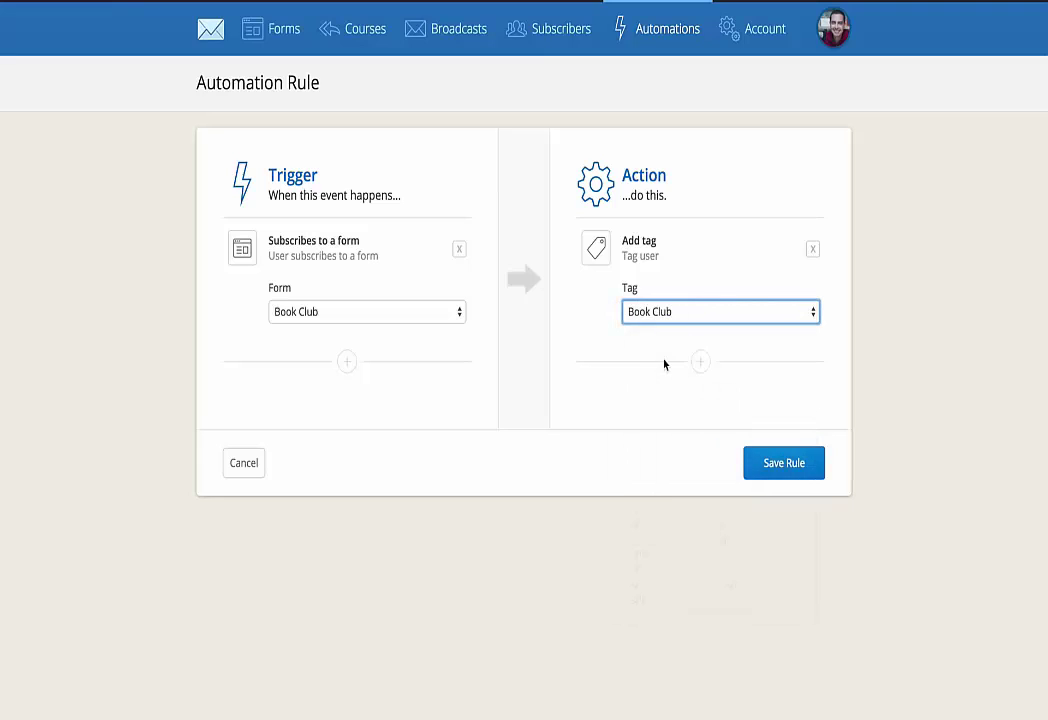
left_click(813, 249)
left_click(459, 250)
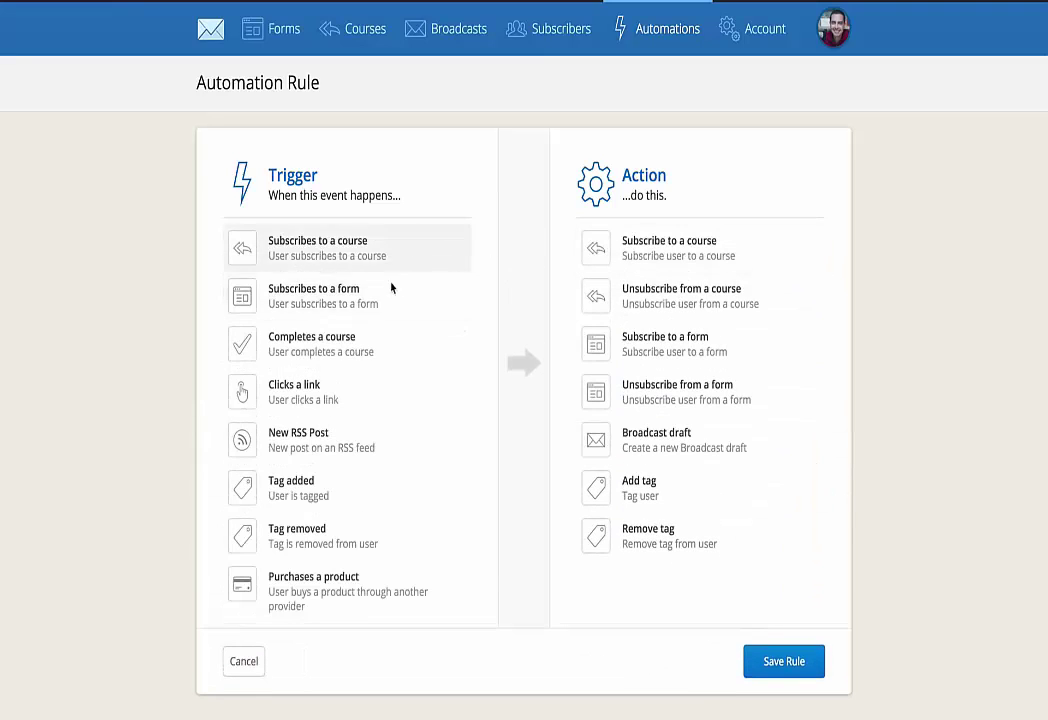
left_click(284, 390)
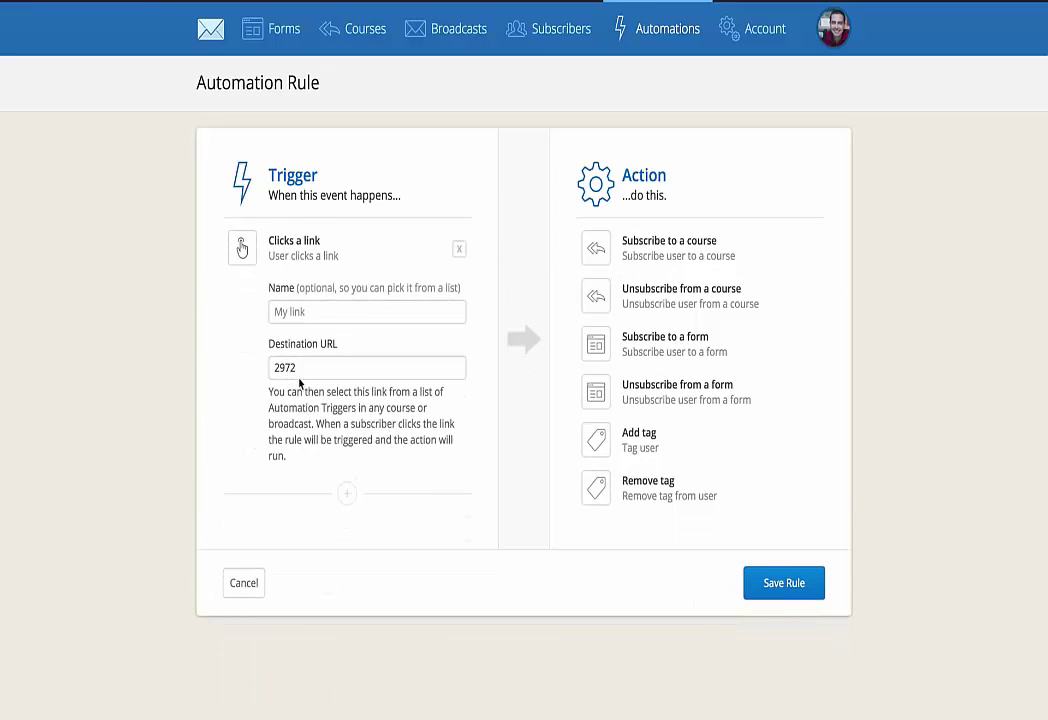
double_click(307, 372)
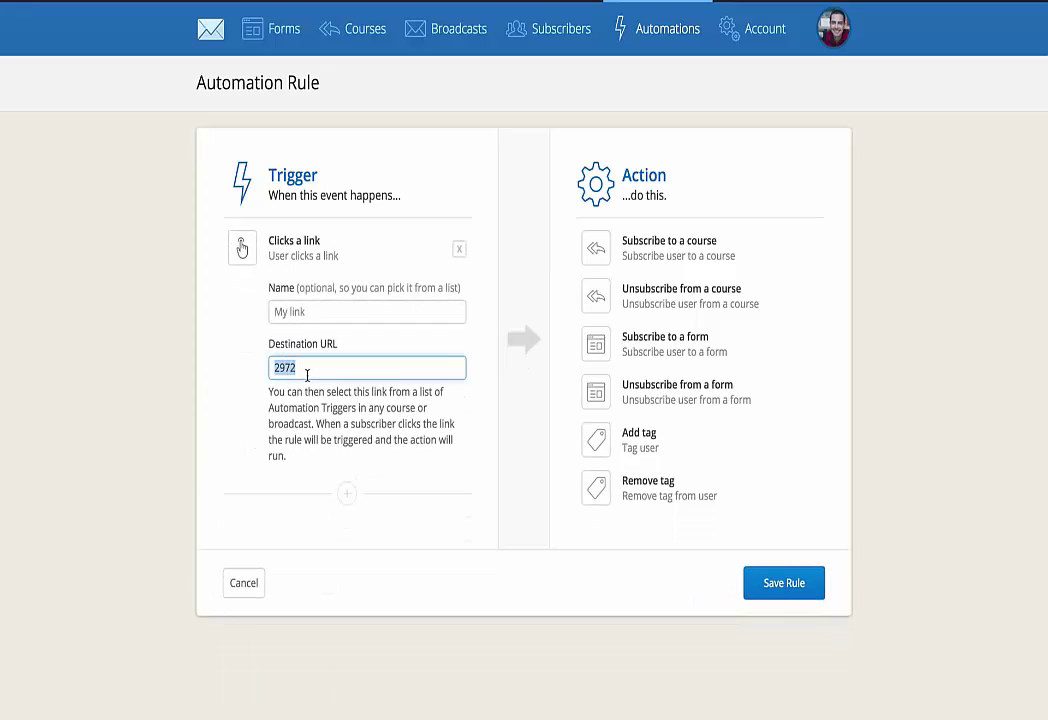
type("http://www.sa")
key("BackSpace")
type("martpassiveincome.com/session41")
key("shift+Tab")
type("Session 41 (Aff. Marketing")
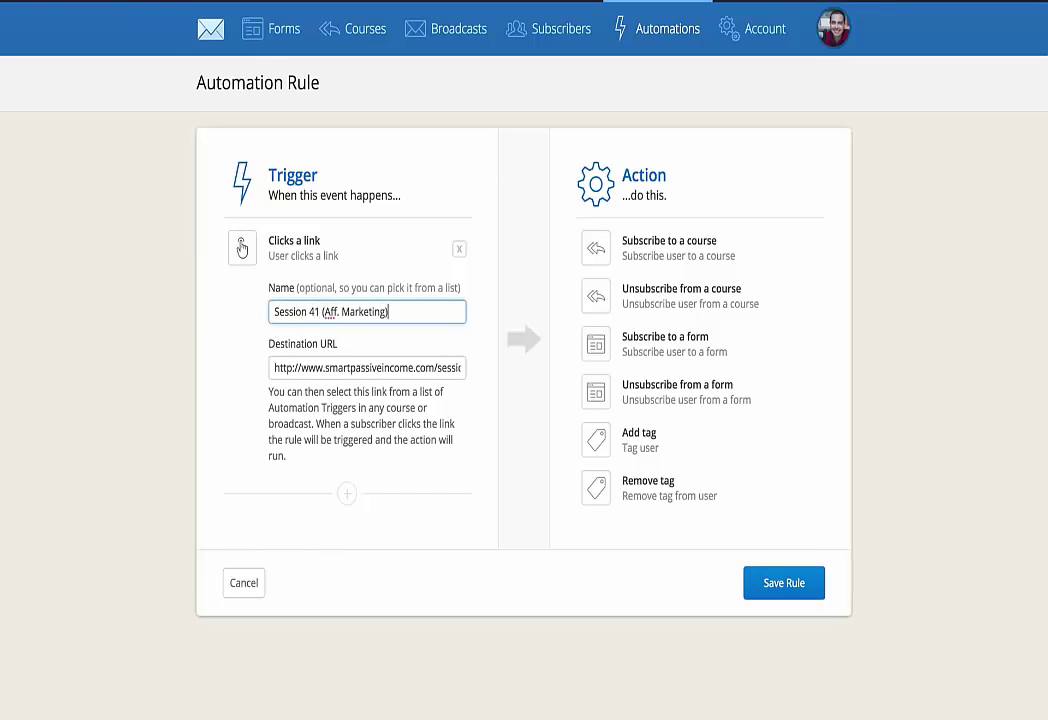
Set the rule's action to add the Interest - Affiliate Marketing tag, and remove the link trigger and the action
left_click(590, 441)
left_click(670, 313)
left_click(670, 346)
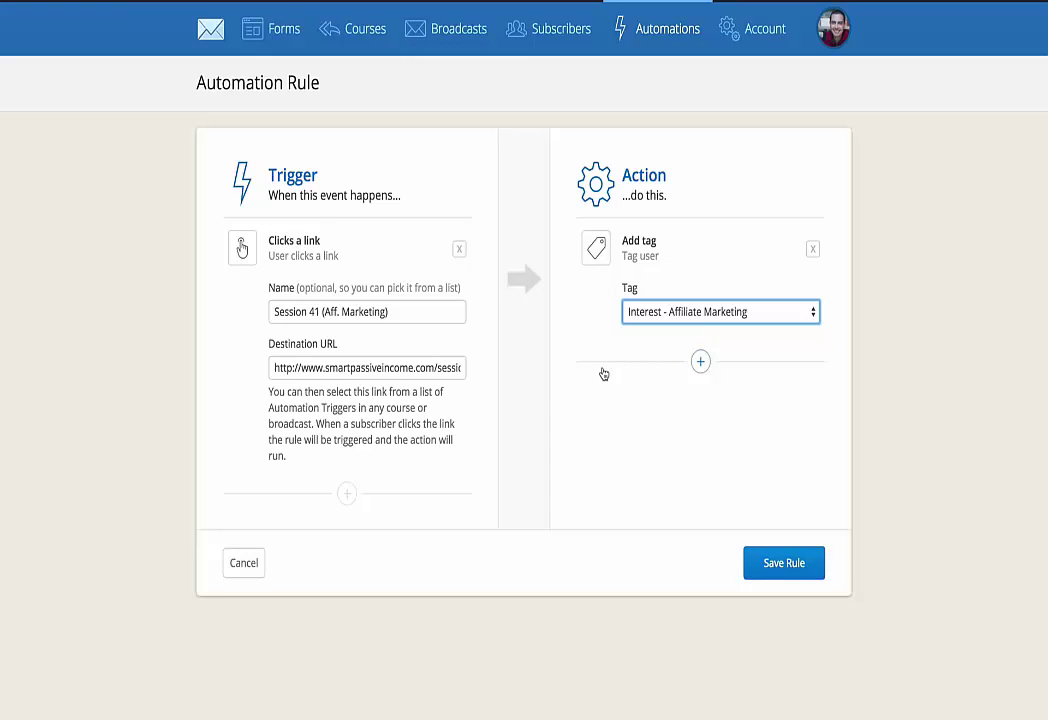
left_click(459, 248)
left_click(812, 248)
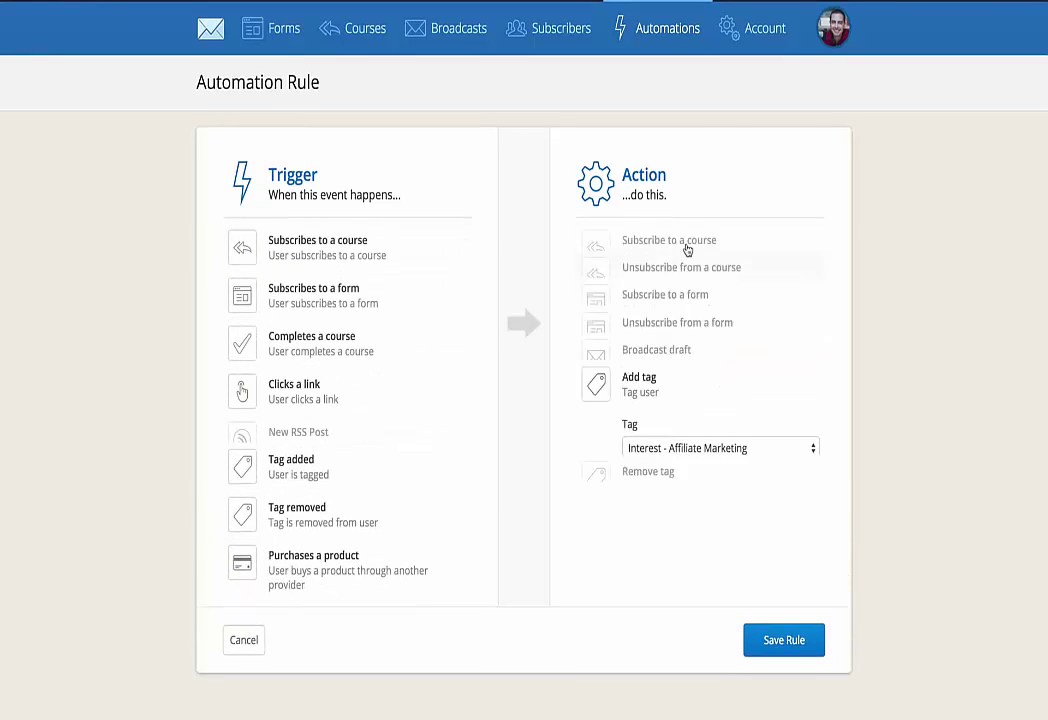
Choose Tag added as the trigger and Remove tag as the action, and remove the trigger
left_click(315, 487)
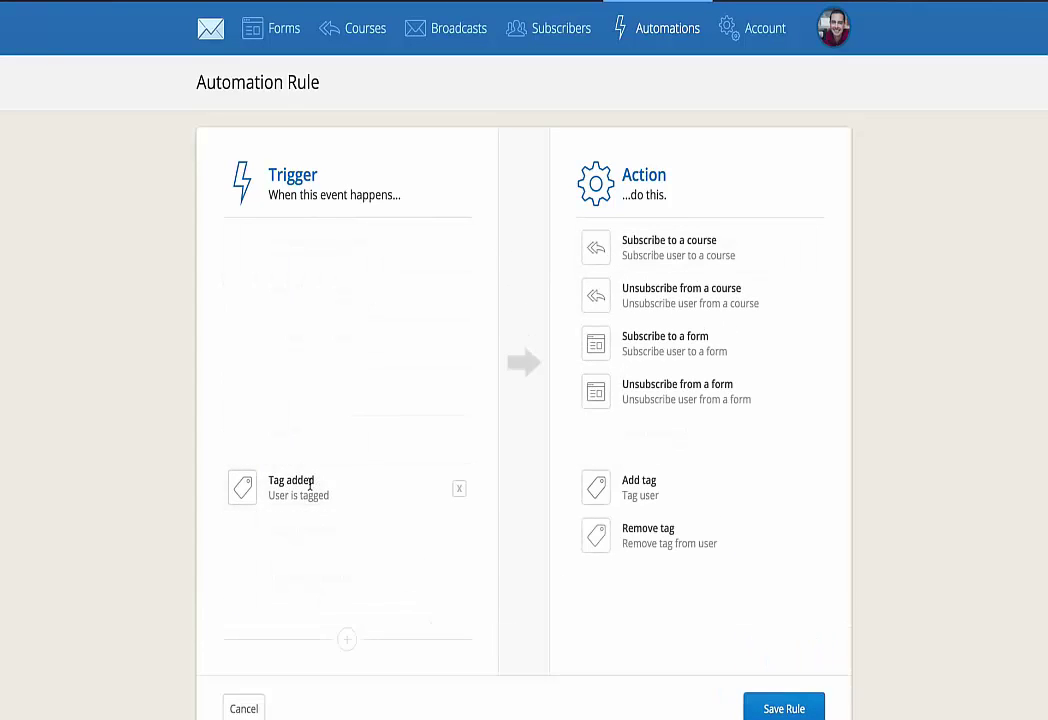
left_click(628, 489)
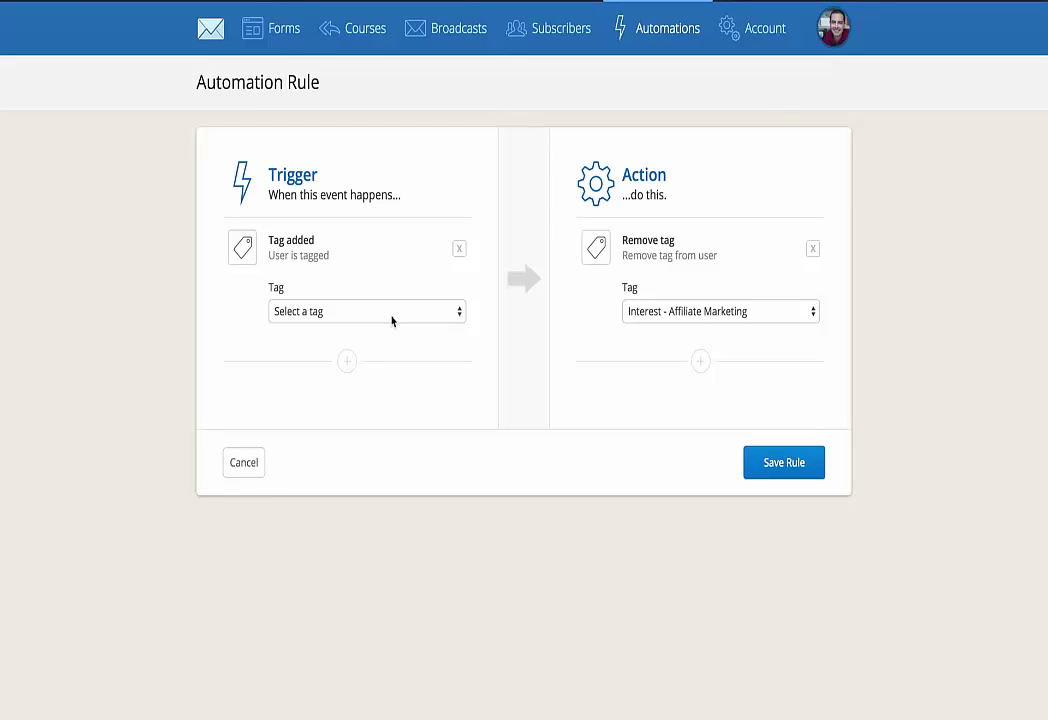
left_click(455, 250)
Add a Purchases a product trigger for Purchases on Gumroad with the product Smart Podcast Player: Subscription
left_click(288, 551)
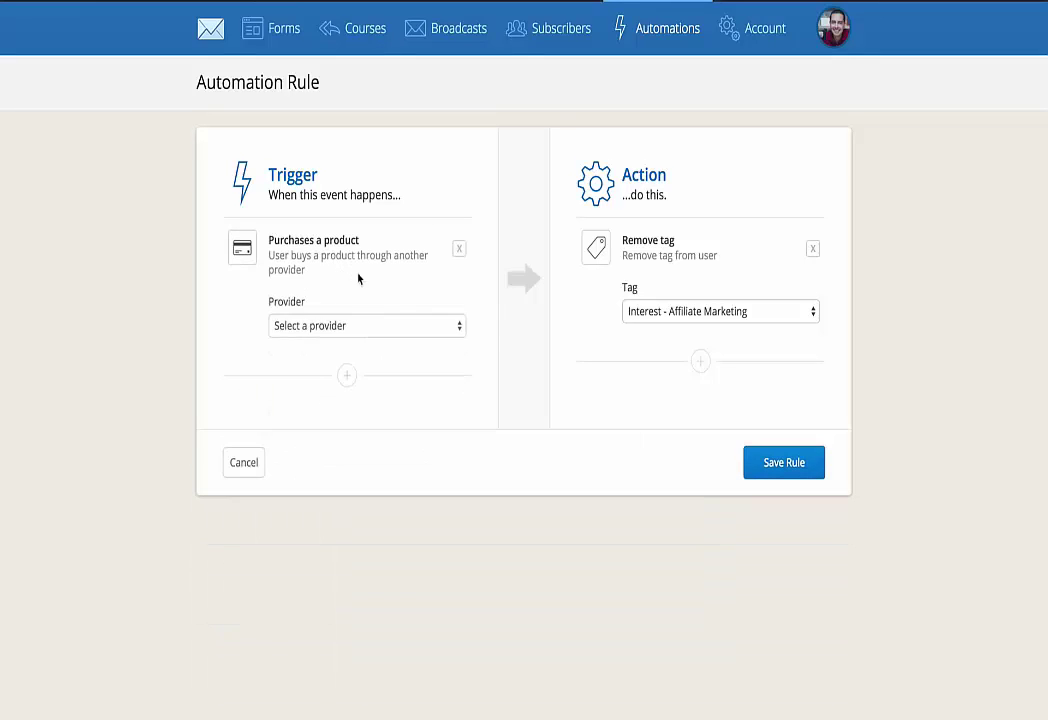
left_click(376, 326)
left_click(367, 341)
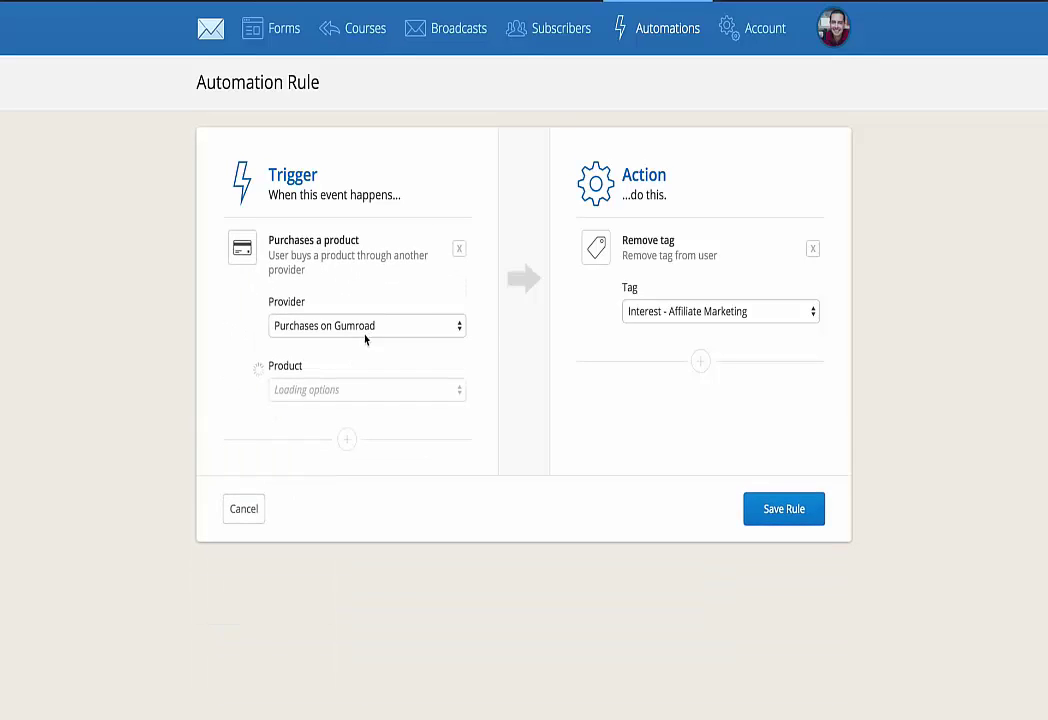
left_click(371, 392)
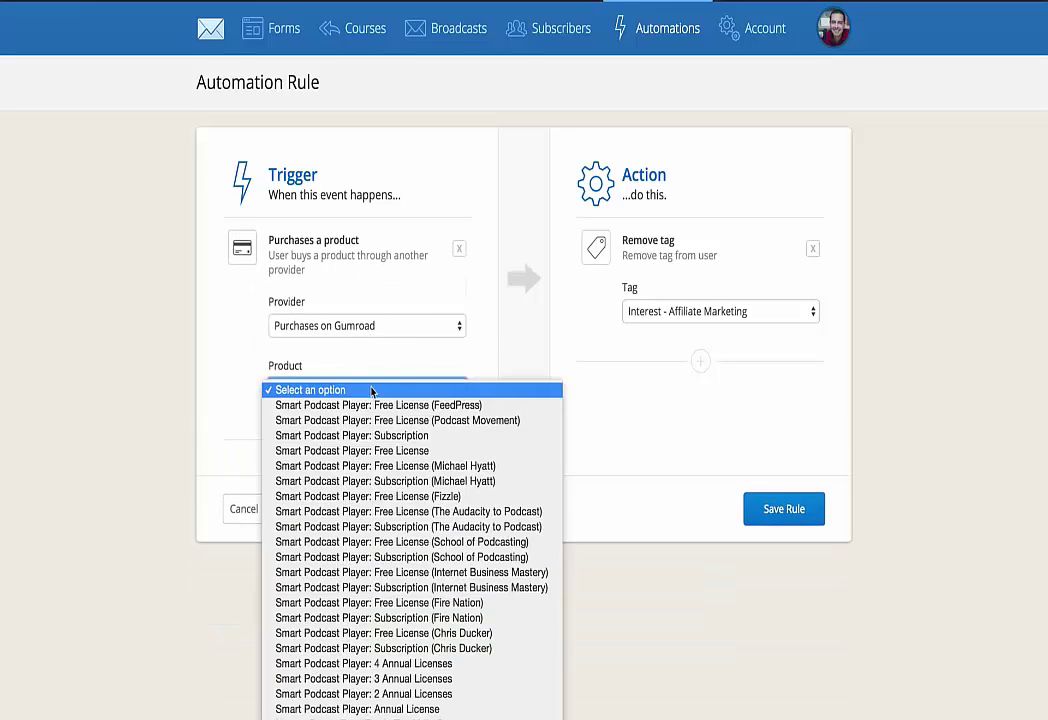
left_click(388, 438)
Set the Remove tag action to the SPP Interested tag, and clear the rule's trigger and action
left_click(651, 316)
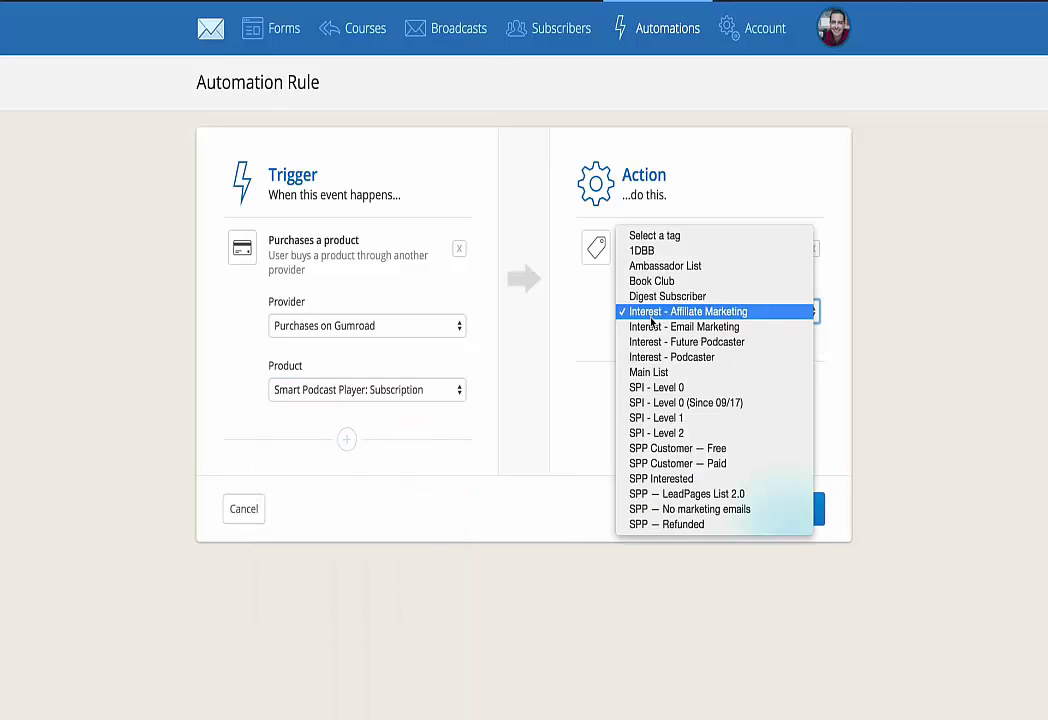
left_click(645, 311)
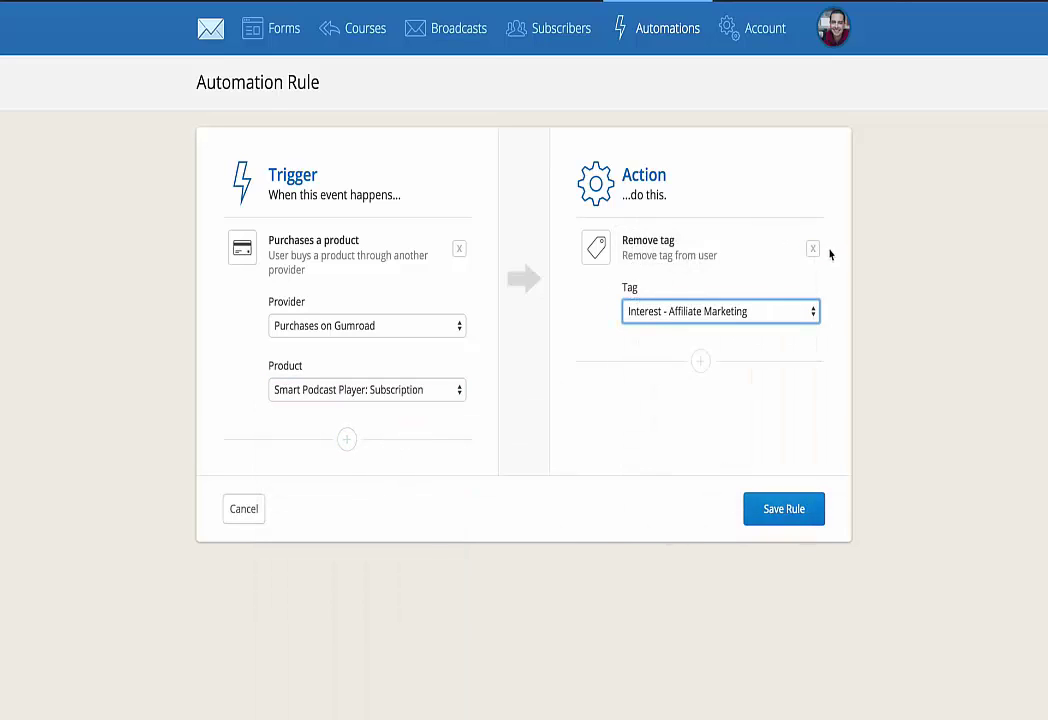
left_click(745, 310)
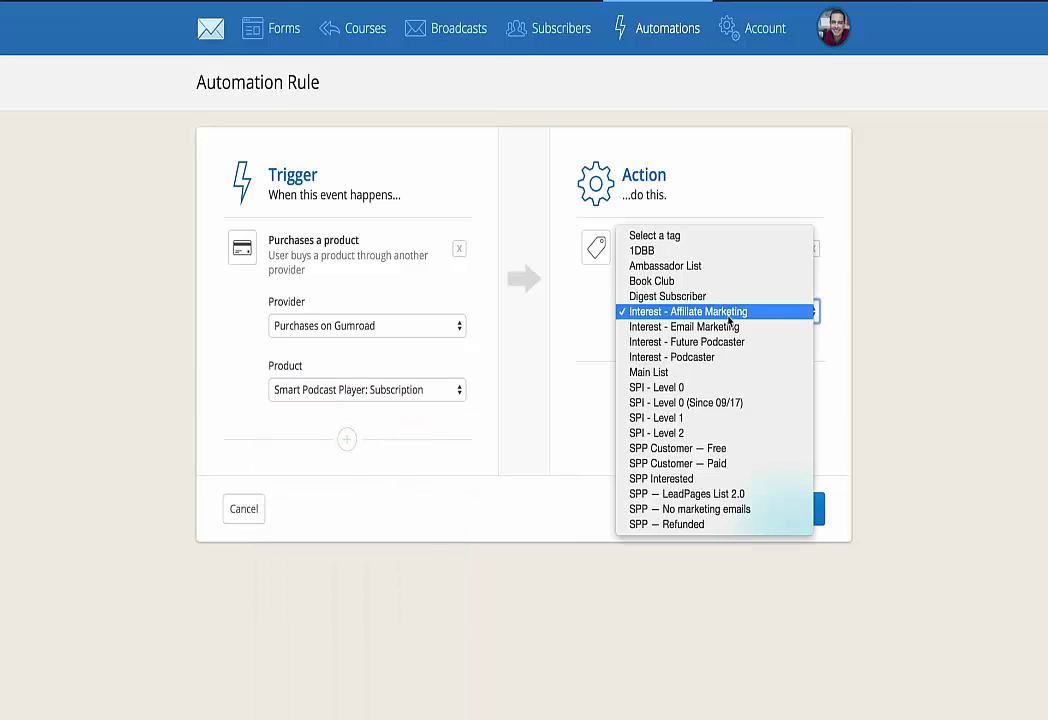
left_click(680, 478)
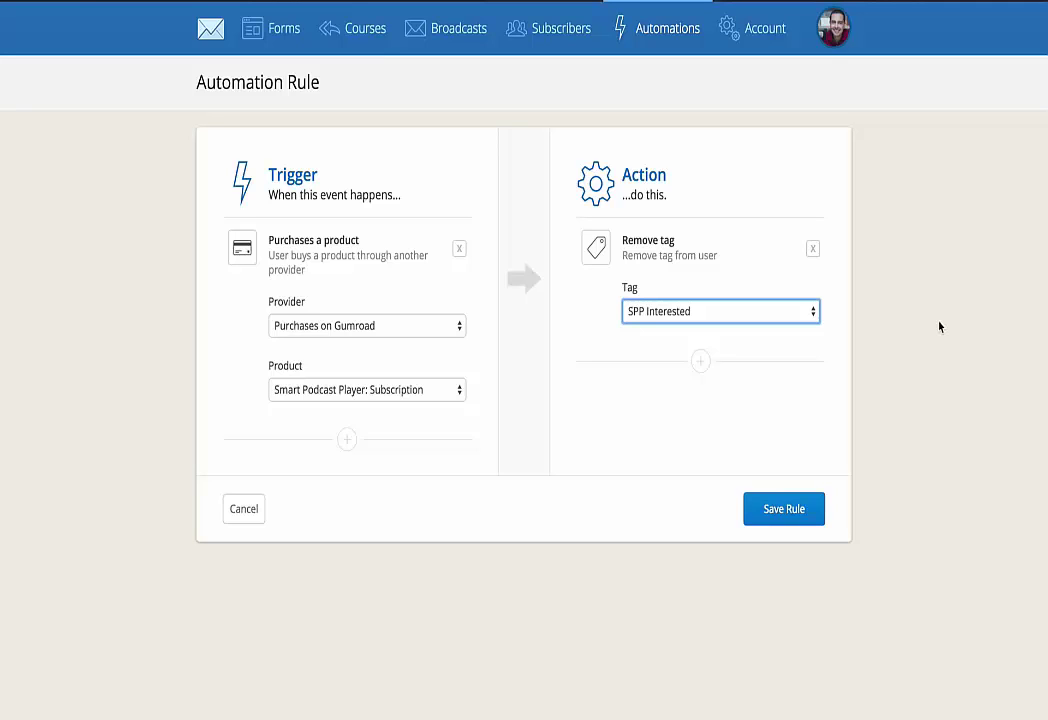
left_click(459, 248)
left_click(812, 248)
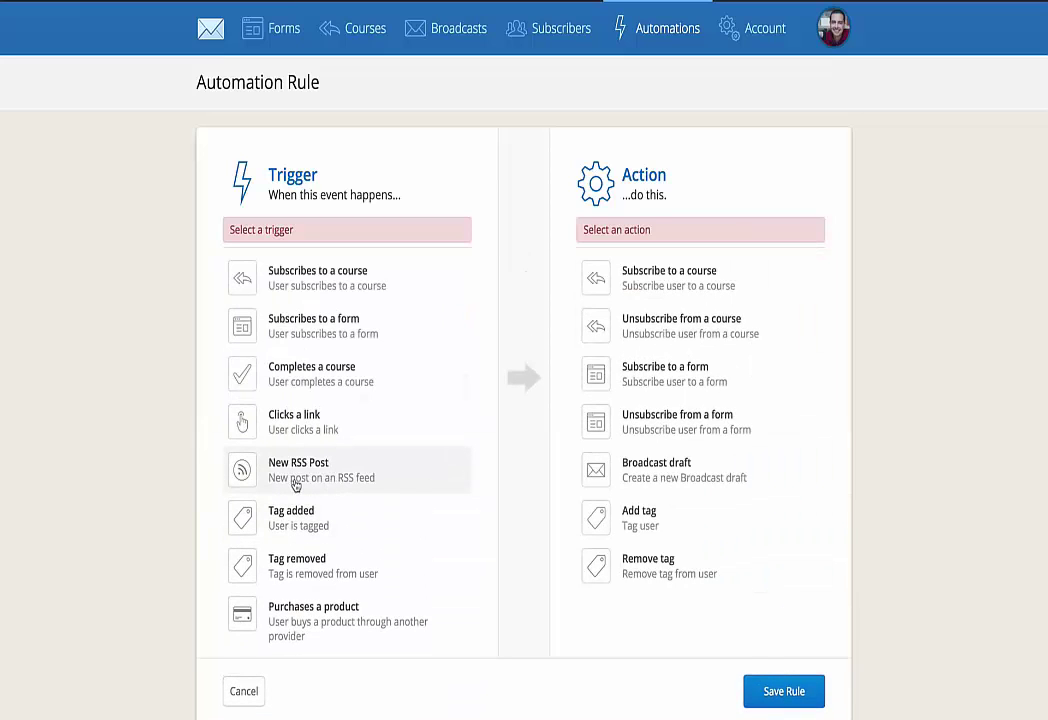
Try New RSS Post and Completes a course as the rule's trigger, removing each one
left_click(295, 484)
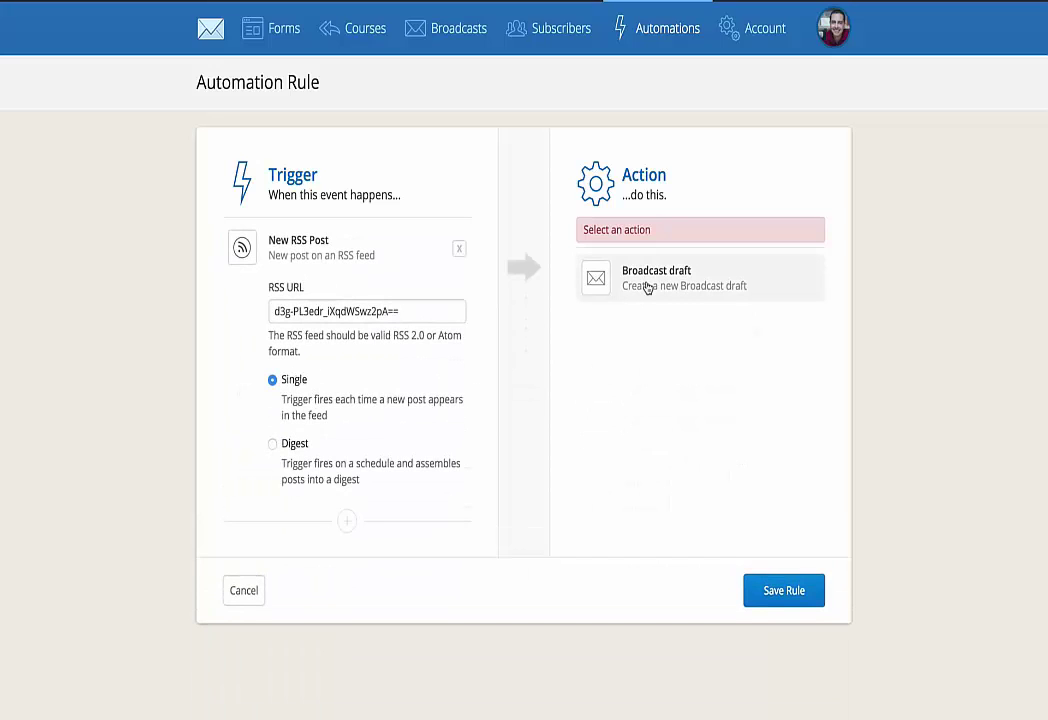
left_click(459, 249)
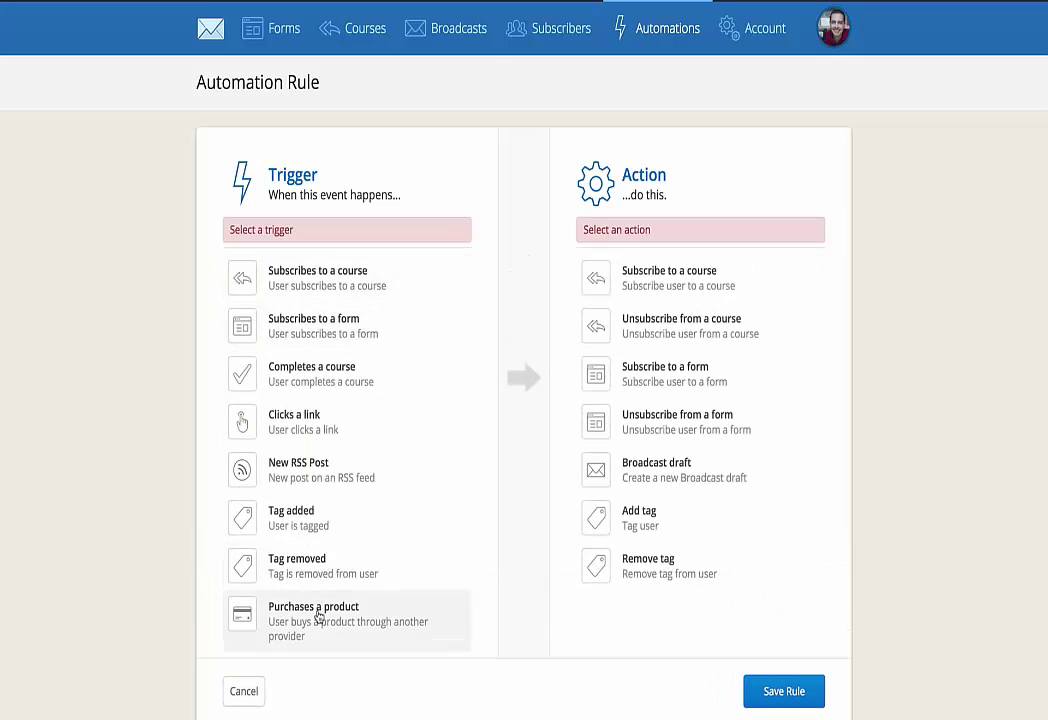
left_click(310, 385)
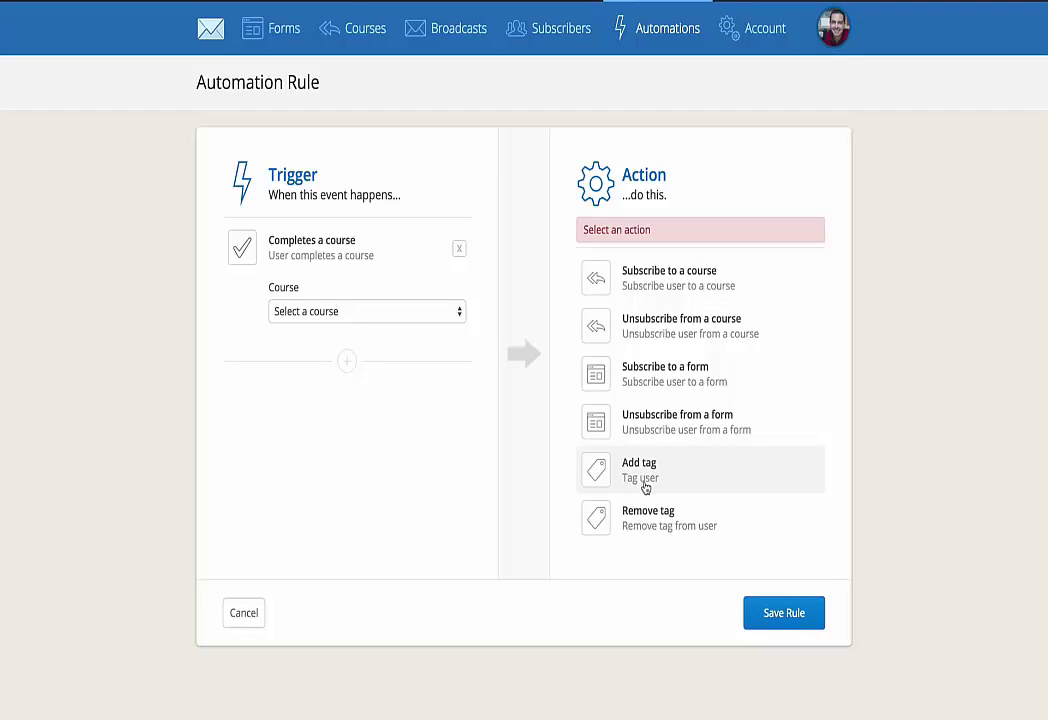
left_click(460, 251)
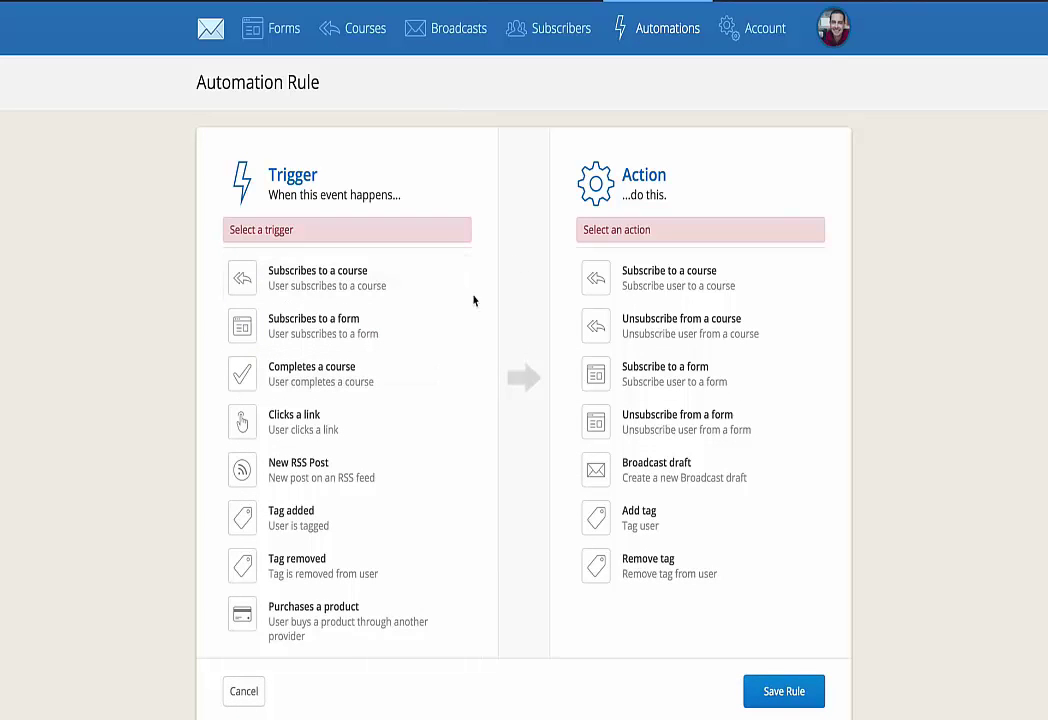